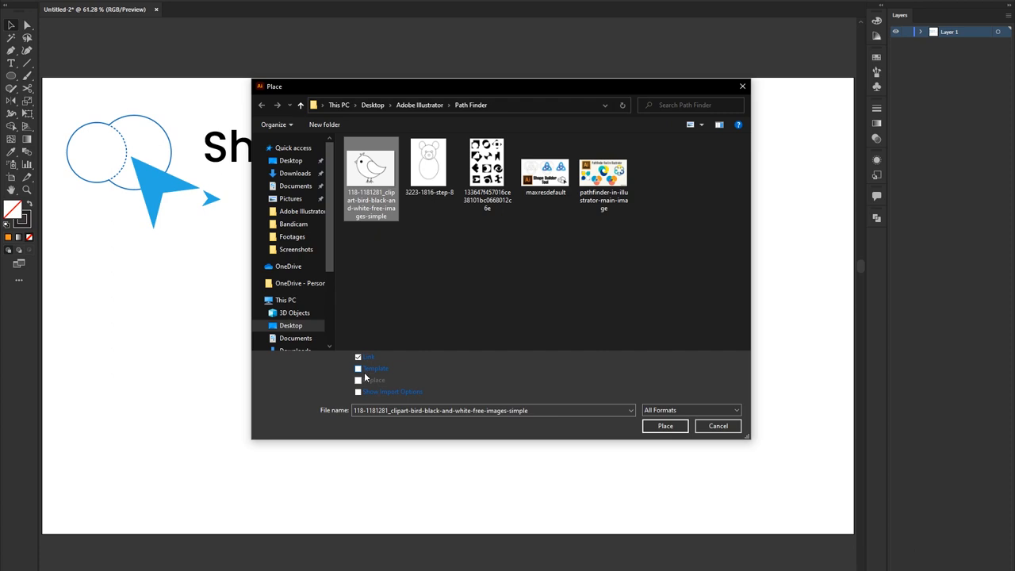
# Step: Place the linked bird clip-art image in the document as a template layer
pyautogui.click(358, 368)
pyautogui.click(663, 426)
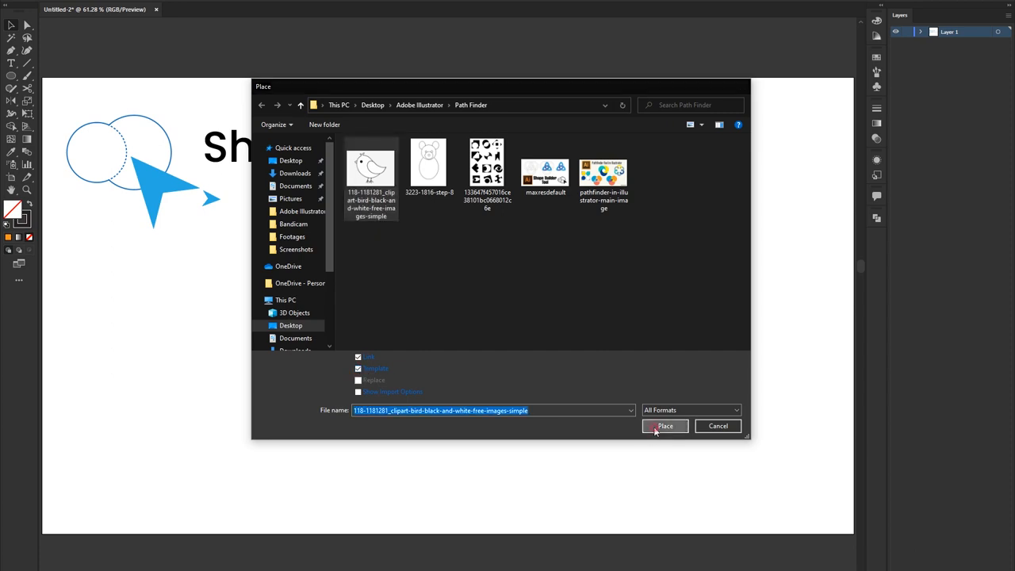
pyautogui.click(705, 231)
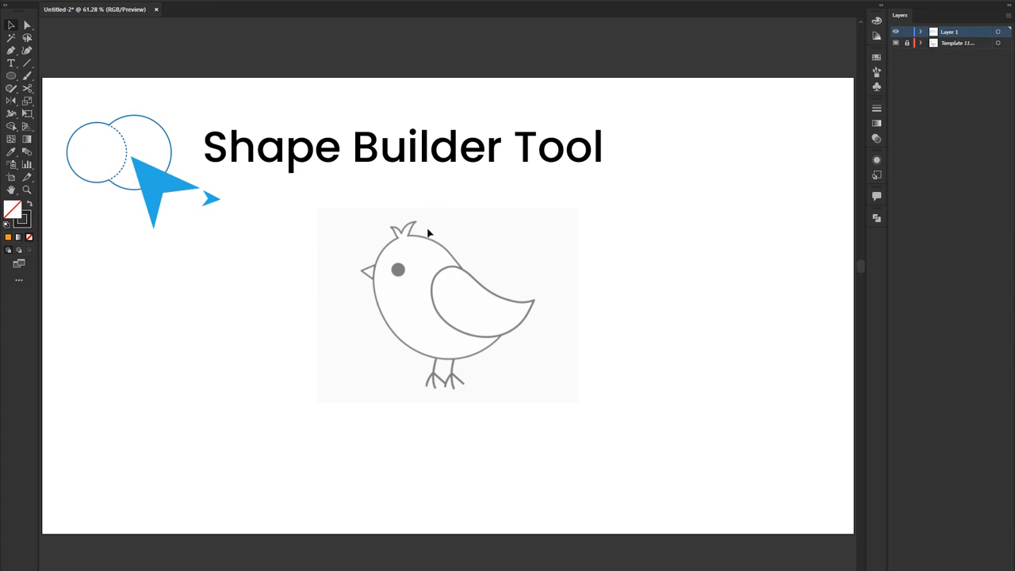
# Step: Toggle the bird template layer's visibility off and on, and unlock the layer
pyautogui.click(896, 43)
pyautogui.click(896, 43)
pyautogui.click(896, 43)
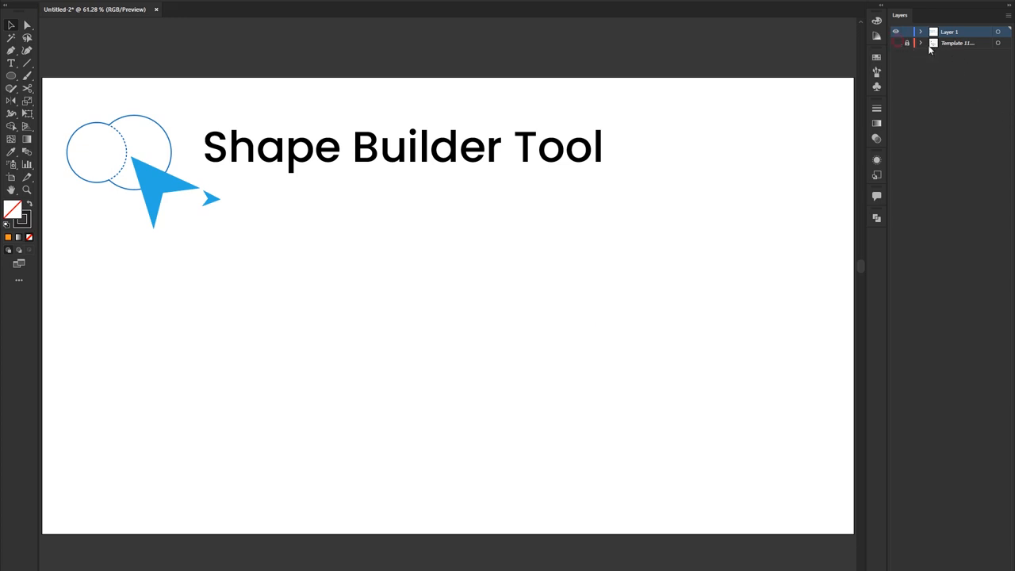
pyautogui.click(938, 46)
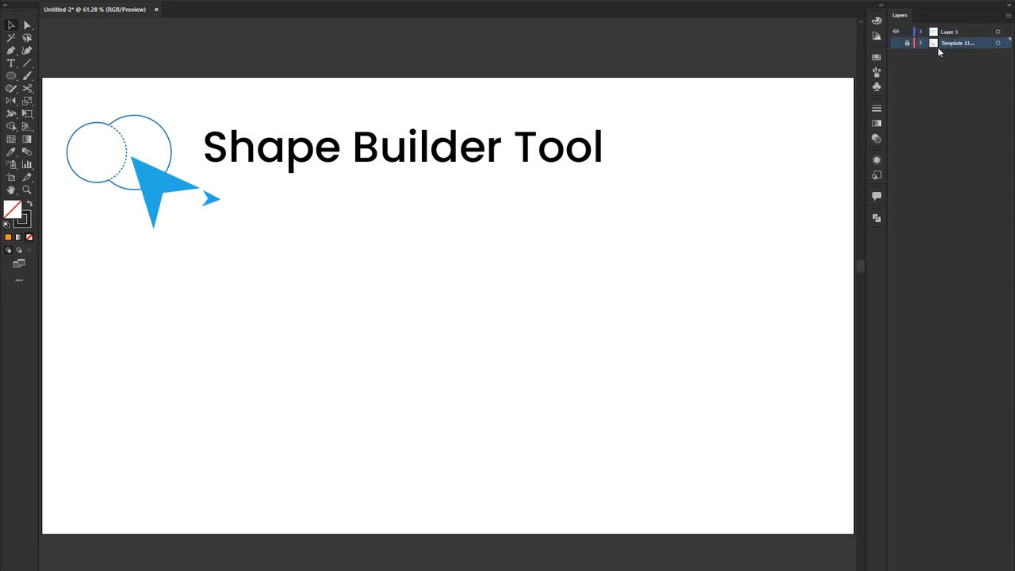
pyautogui.click(897, 43)
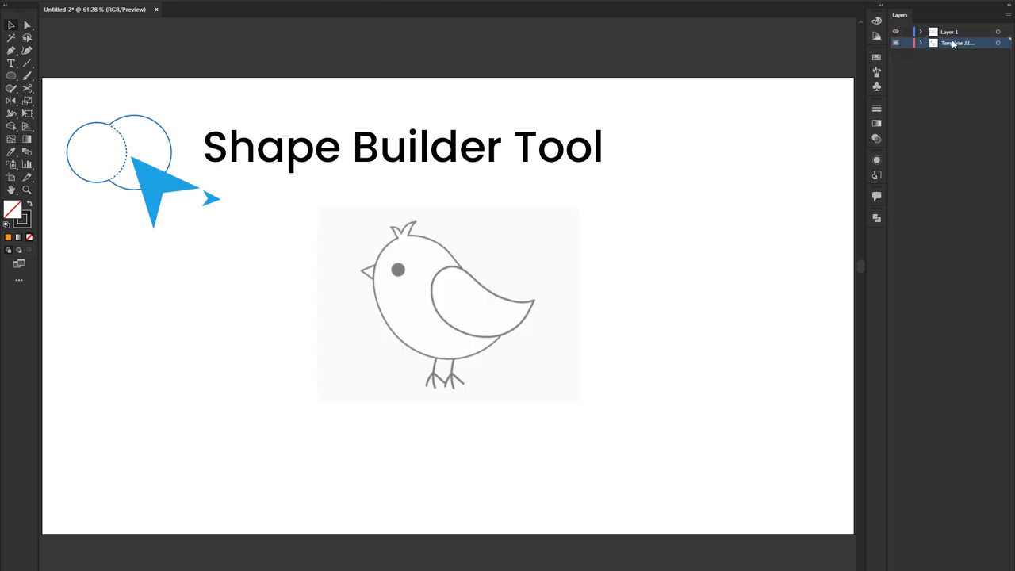
# Step: Inspect the linked bird image inside the template layer, lock that layer again and make Layer 1 active
pyautogui.click(511, 278)
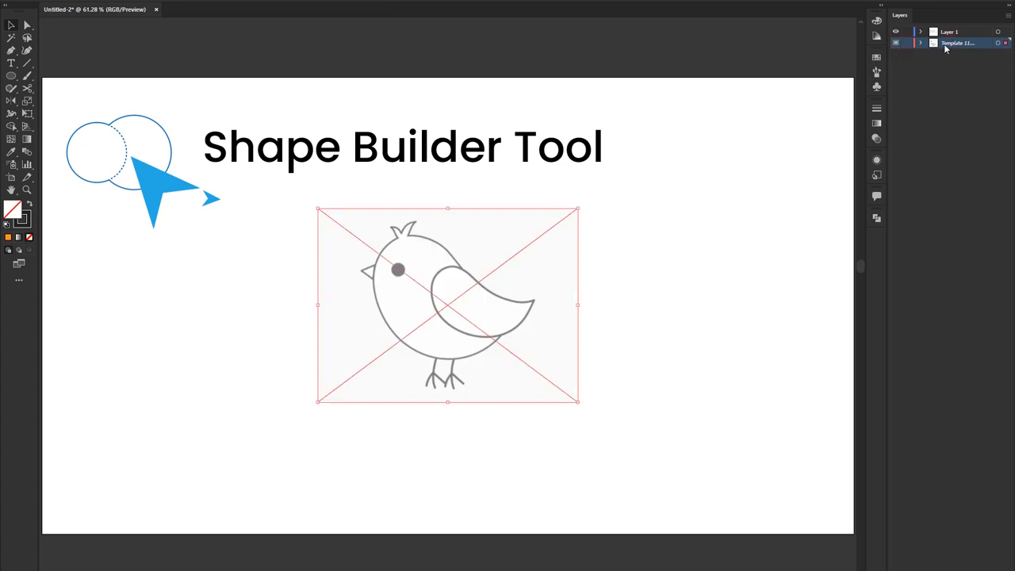
pyautogui.click(981, 56)
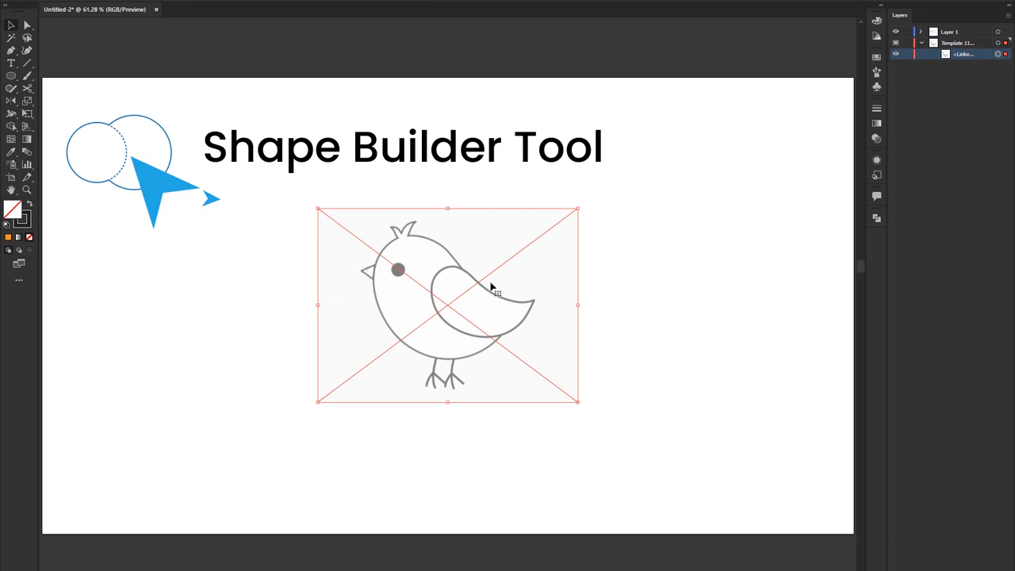
pyautogui.click(921, 43)
pyautogui.click(907, 43)
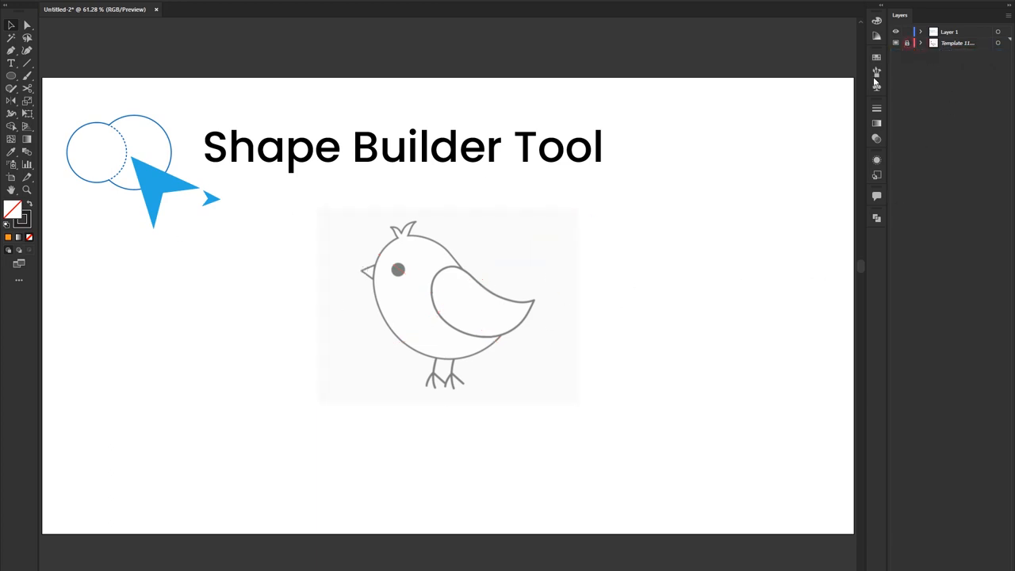
pyautogui.click(914, 36)
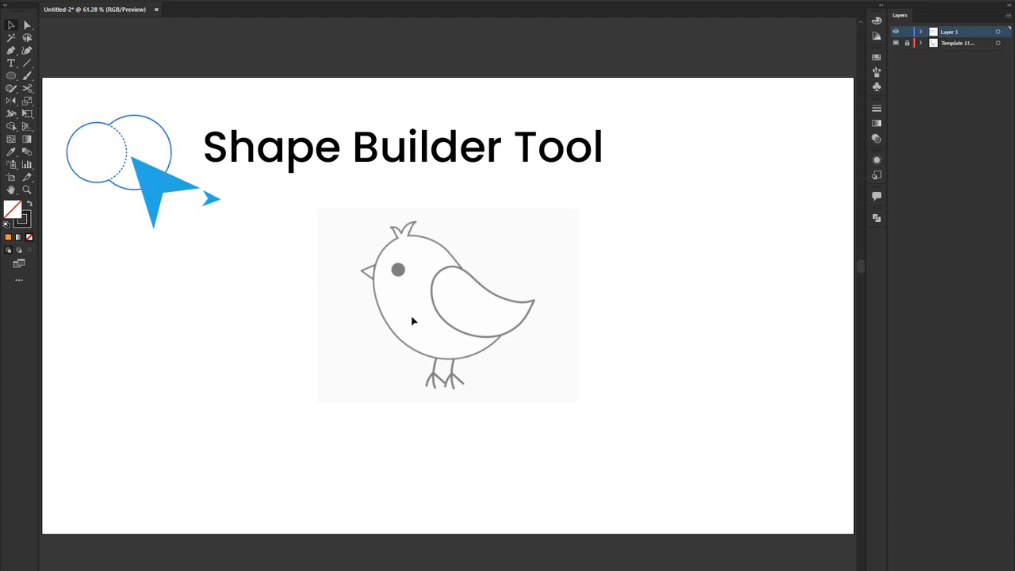
# Step: Draw an unfilled circle and fit it over the bird's body, following the chest and belly outline
pyautogui.scroll(2, 412, 321)
pyautogui.scroll(-1, 382, 312)
pyautogui.scroll(1, 540, 320)
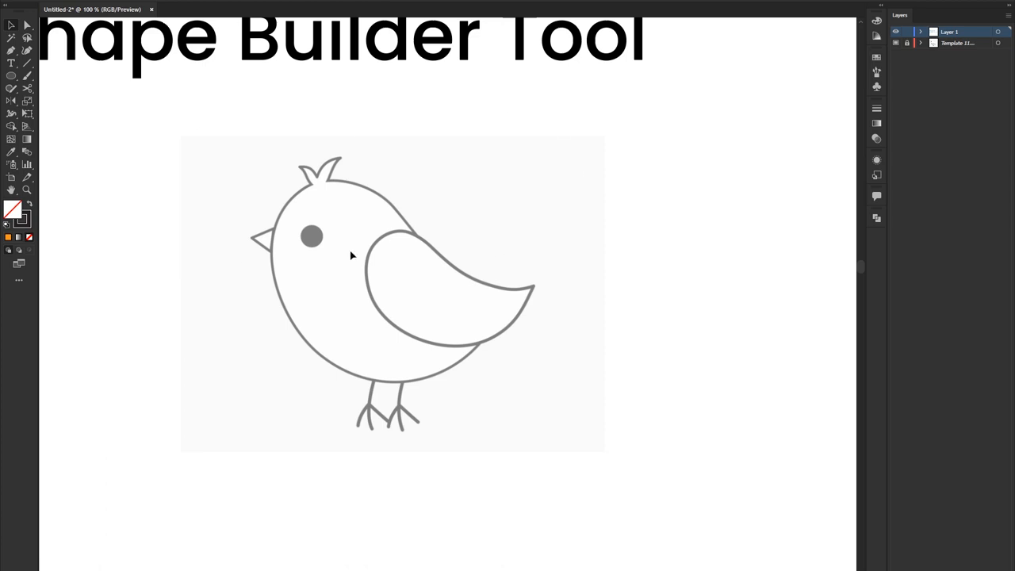
pyautogui.click(13, 77)
pyautogui.moveTo(457, 256); pyautogui.dragTo(585, 341)
pyautogui.press('v')
pyautogui.moveTo(549, 167); pyautogui.dragTo(487, 163)
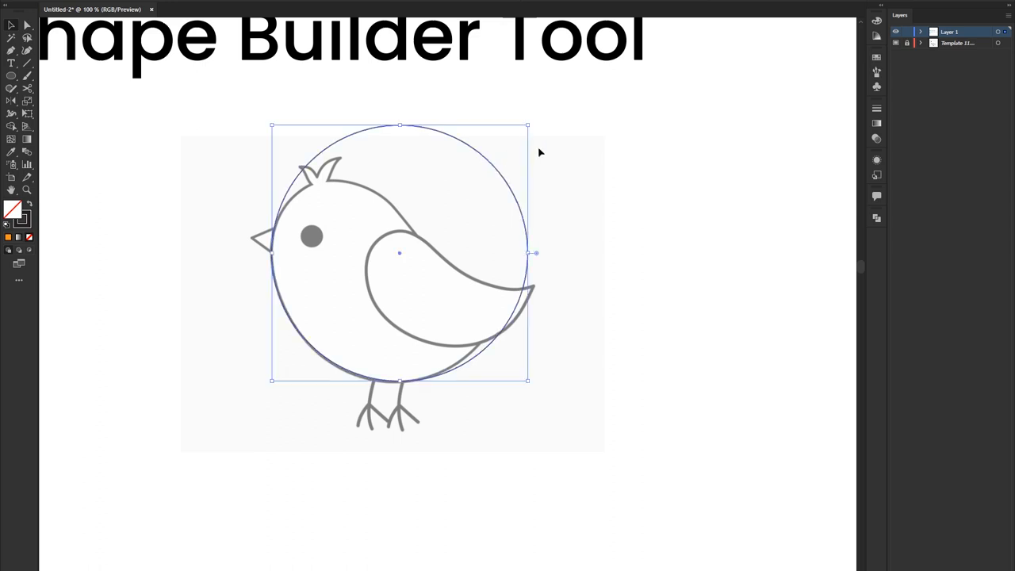
pyautogui.moveTo(526, 124); pyautogui.dragTo(513, 139)
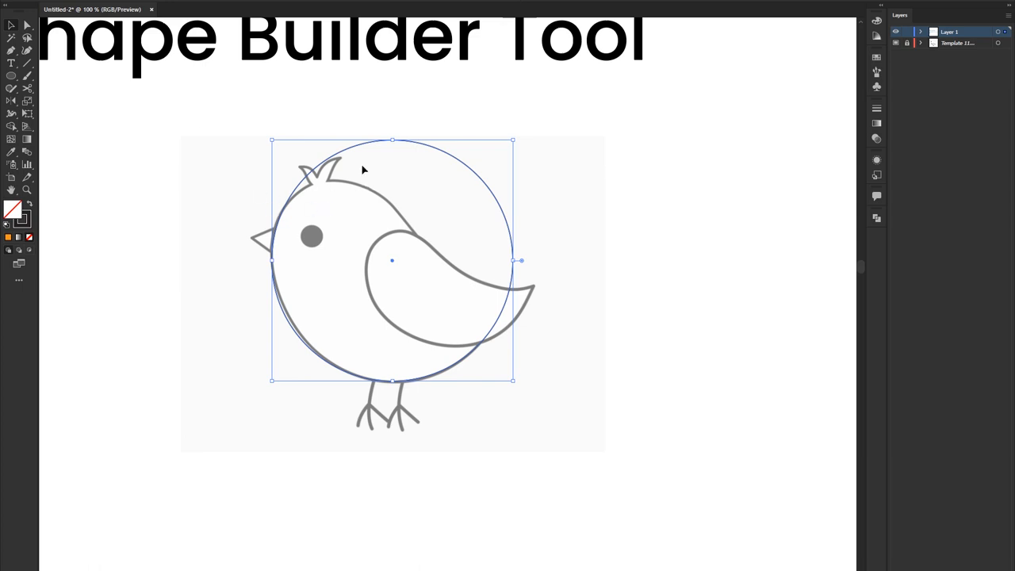
# Step: Duplicate the body circle along the bird's back curve, and scale another copy down to match the top of the head
pyautogui.moveTo(328, 164); pyautogui.dragTo(445, 71)
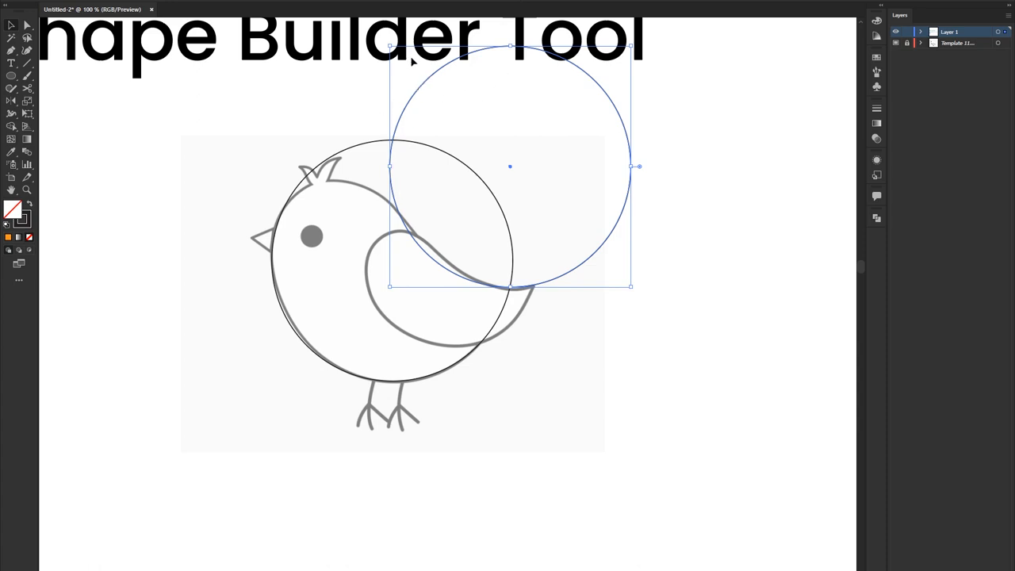
pyautogui.moveTo(426, 79); pyautogui.dragTo(235, 210)
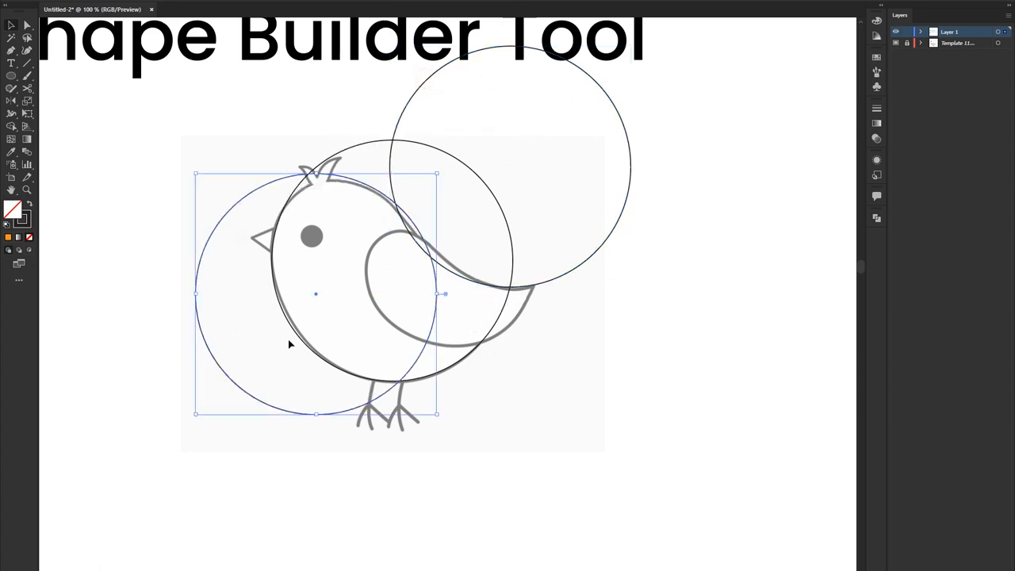
pyautogui.moveTo(194, 414); pyautogui.dragTo(243, 347)
pyautogui.moveTo(437, 171); pyautogui.dragTo(423, 189)
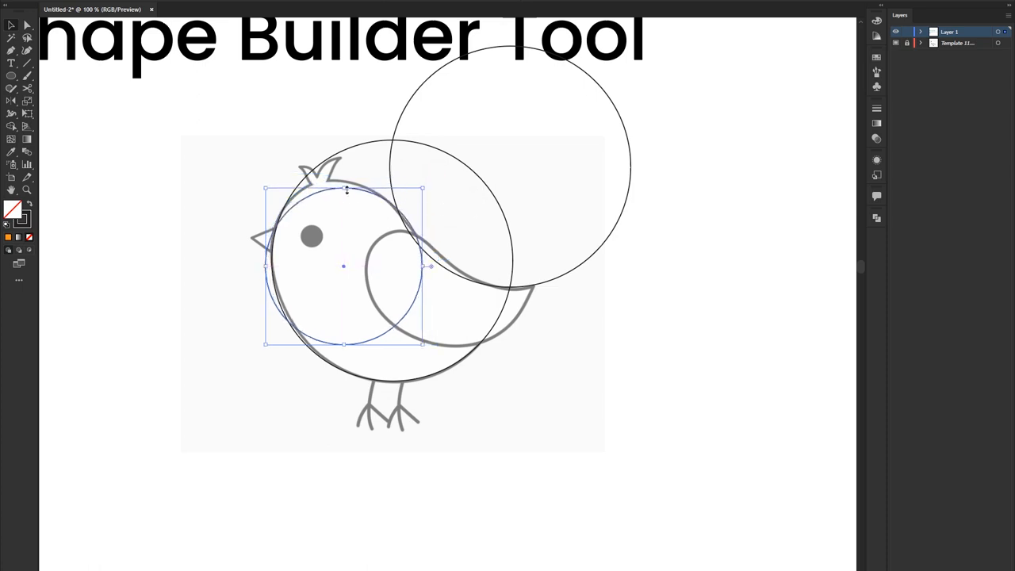
pyautogui.moveTo(351, 192); pyautogui.dragTo(347, 186)
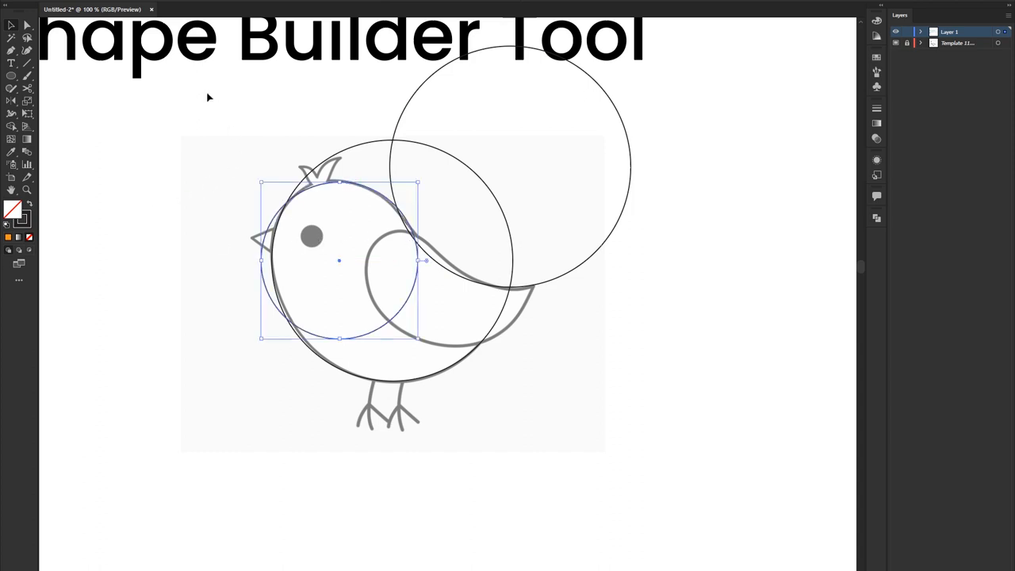
# Step: Select all three circles and merge the head and lower body regions with the Shape Builder tool
pyautogui.moveTo(197, 100); pyautogui.dragTo(564, 386)
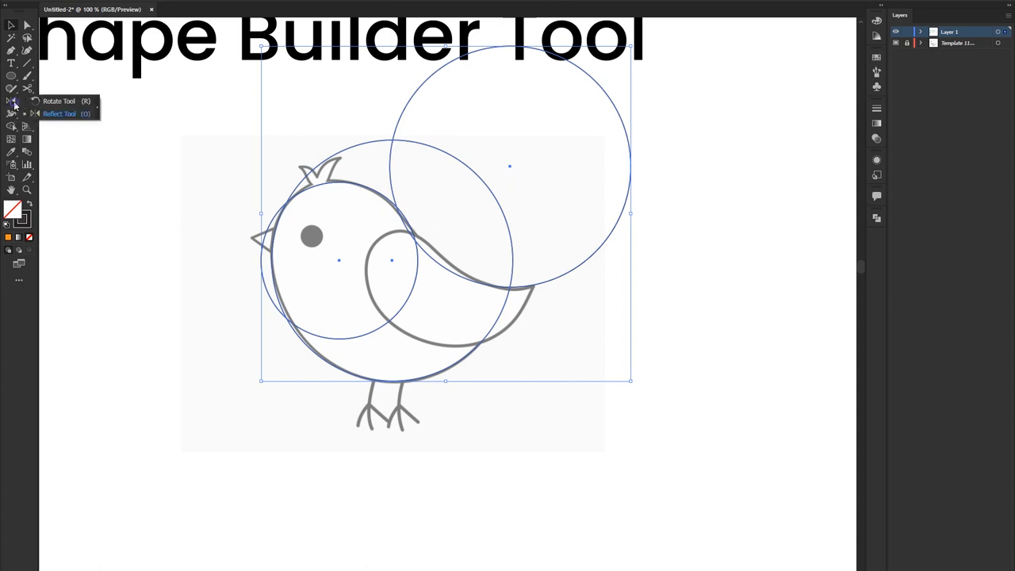
pyautogui.click(9, 110)
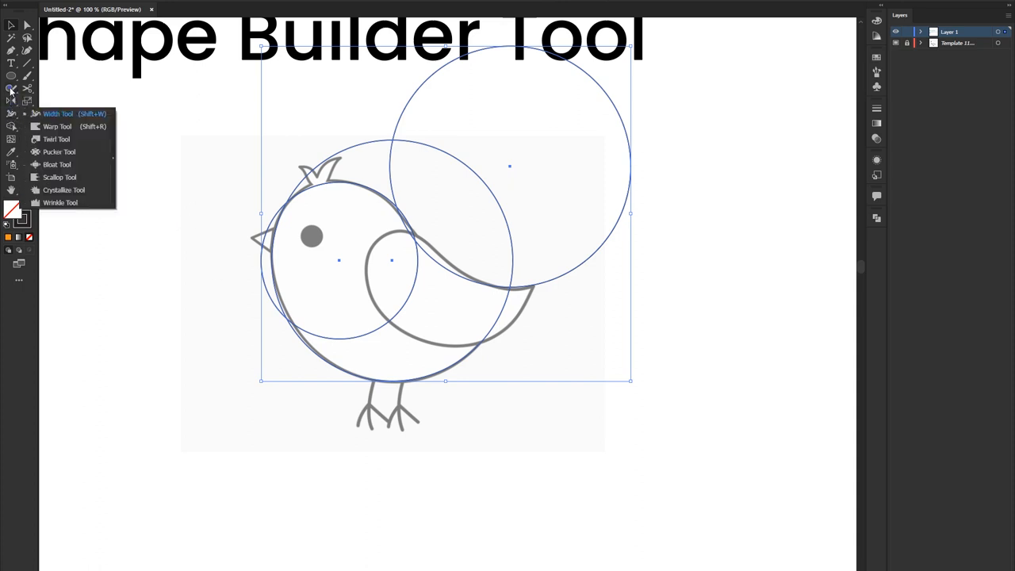
pyautogui.click(11, 90)
pyautogui.click(10, 126)
pyautogui.click(11, 127)
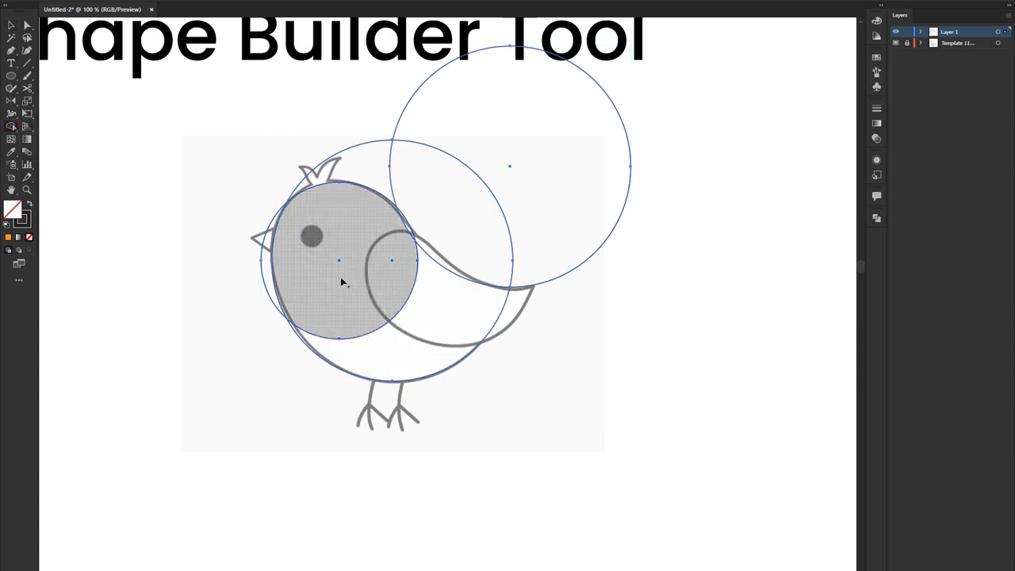
pyautogui.moveTo(339, 271)
pyautogui.mouseDown()
pyautogui.moveTo(389, 306)
pyautogui.moveTo(466, 317)
pyautogui.mouseUp()
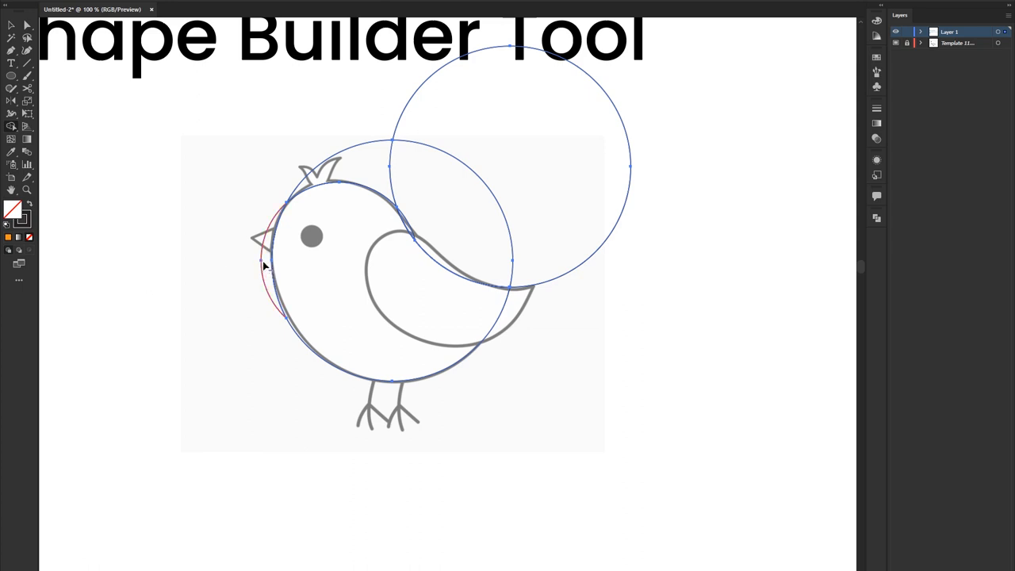
# Step: Remove the excess circle regions in front of the head, above the back and at the neck with the Shape Builder tool
pyautogui.keyDown('alt'); pyautogui.click(264, 263); pyautogui.keyUp('alt')
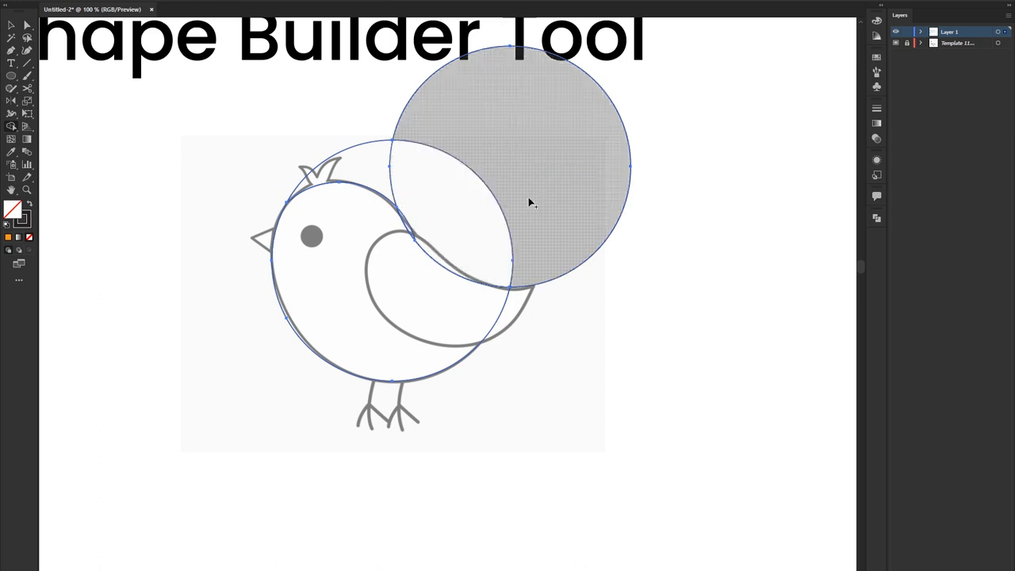
pyautogui.moveTo(457, 232); pyautogui.dragTo(555, 99)
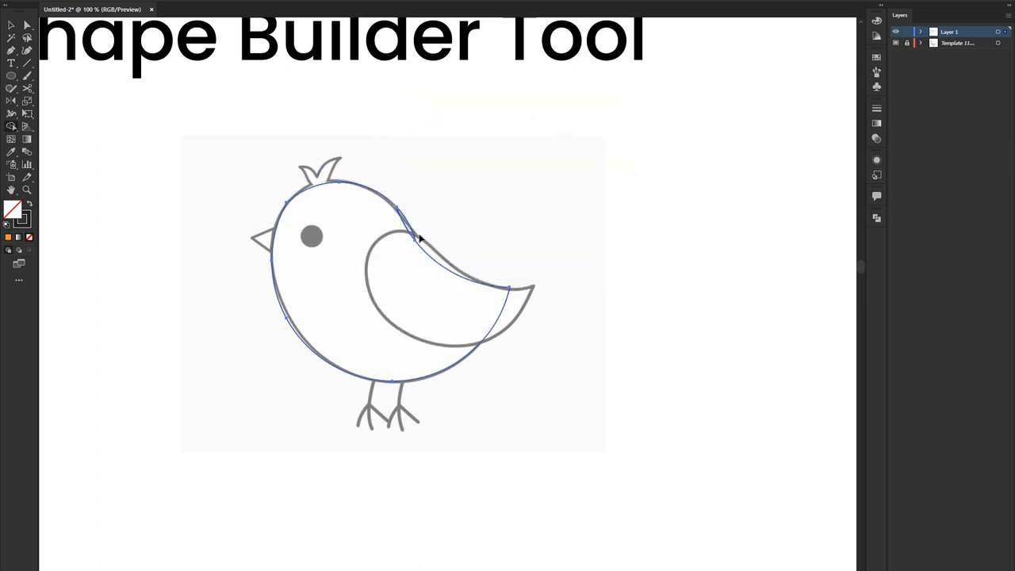
pyautogui.scroll(5, 420, 233)
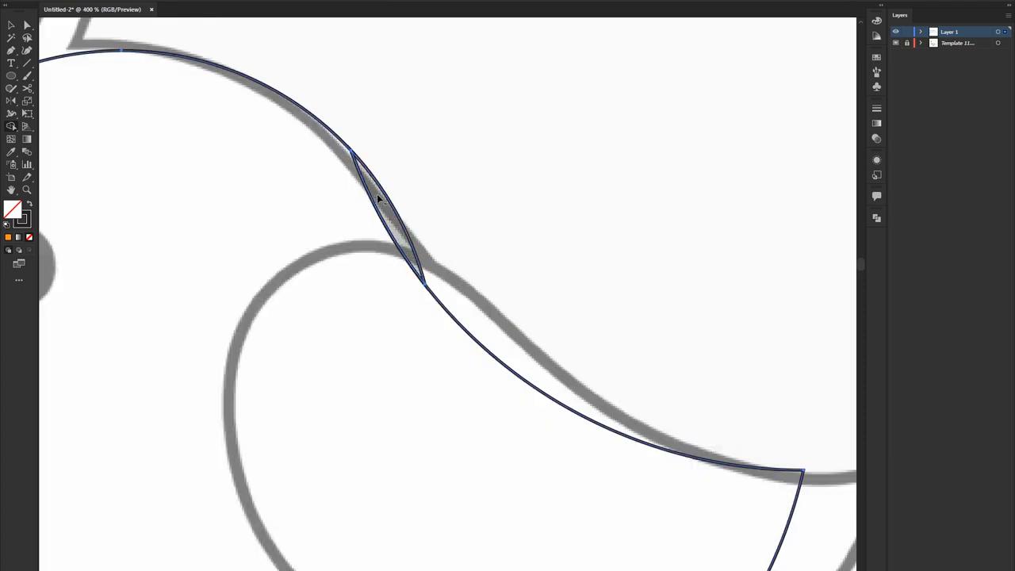
pyautogui.keyDown('alt'); pyautogui.click(379, 203); pyautogui.keyUp('alt')
pyautogui.scroll(-5, 473, 266)
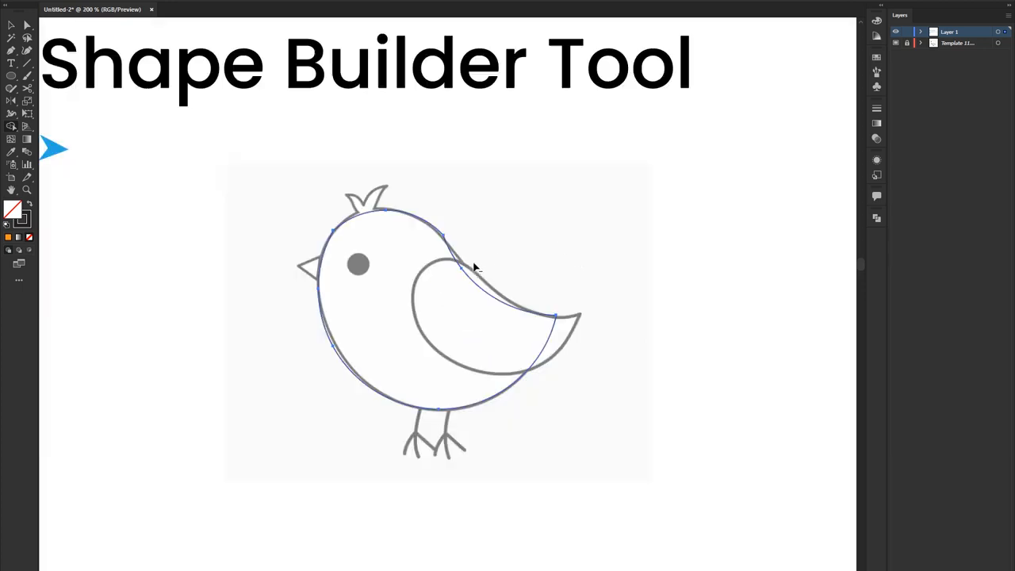
# Step: Move the finished body shape off the template onto the empty area in front of the bird
pyautogui.click(13, 26)
pyautogui.click(512, 272)
pyautogui.moveTo(465, 265); pyautogui.dragTo(222, 296)
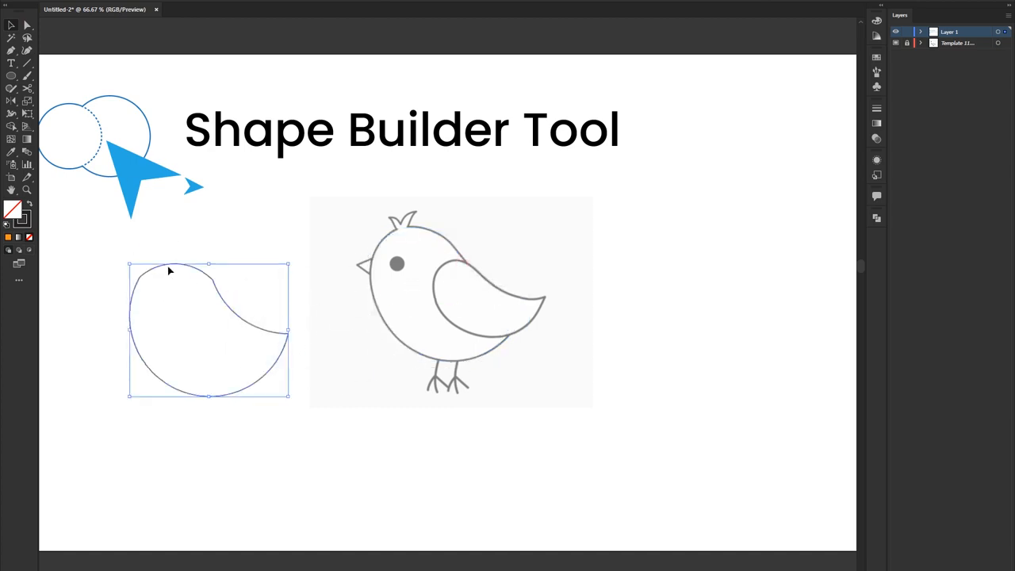
# Step: Round the body shape's corner where the head meets the back into a smooth, wide curve
pyautogui.scroll(3, 163, 301)
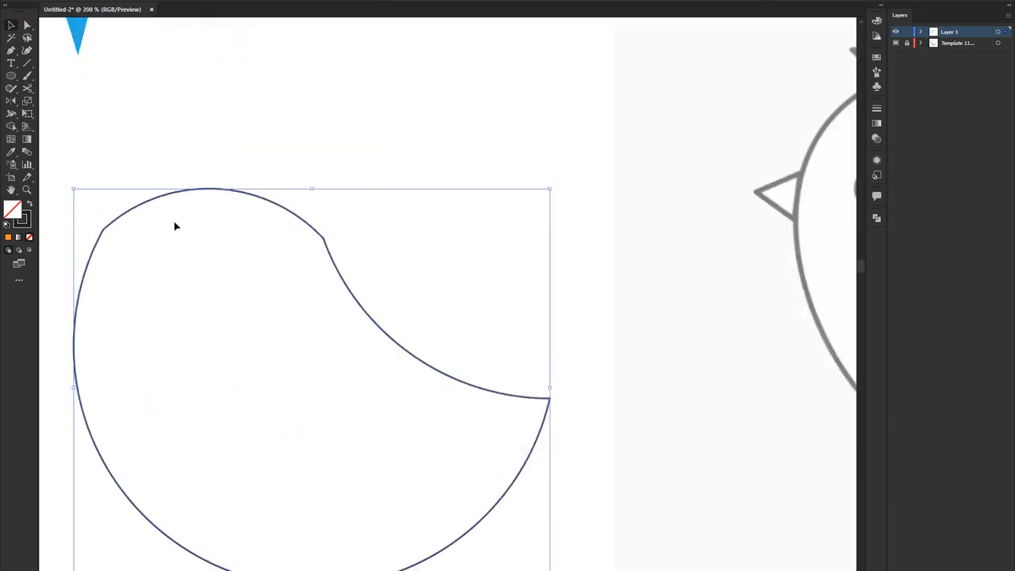
pyautogui.scroll(2, 320, 236)
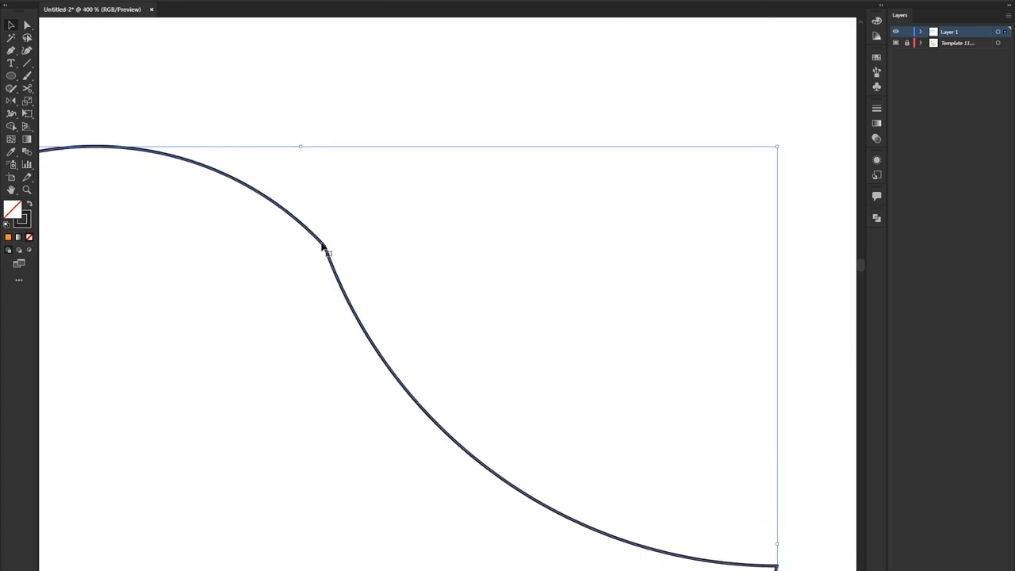
pyautogui.scroll(-2, 317, 237)
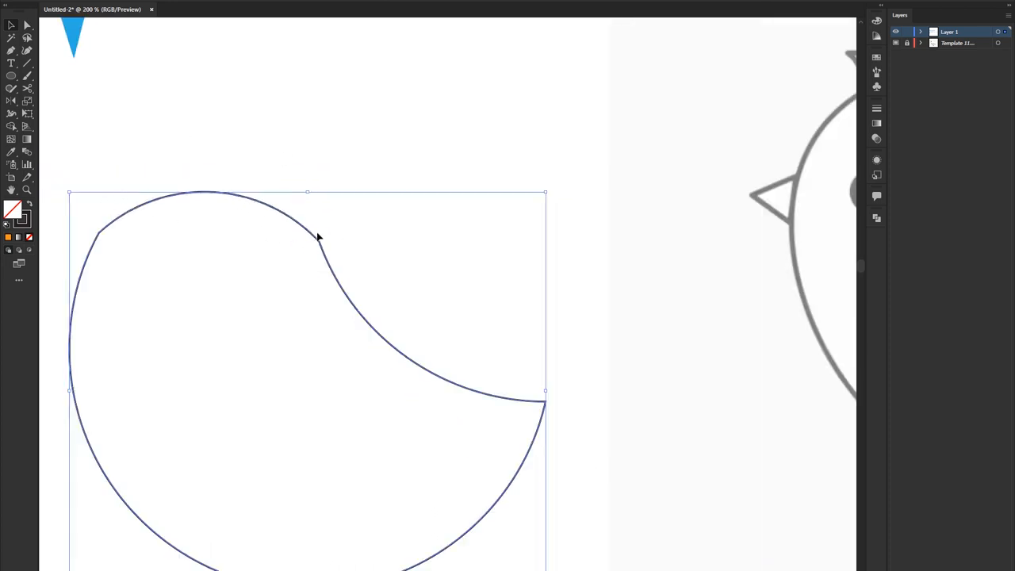
pyautogui.scroll(3, 309, 249)
pyautogui.click(28, 29)
pyautogui.scroll(3, 349, 268)
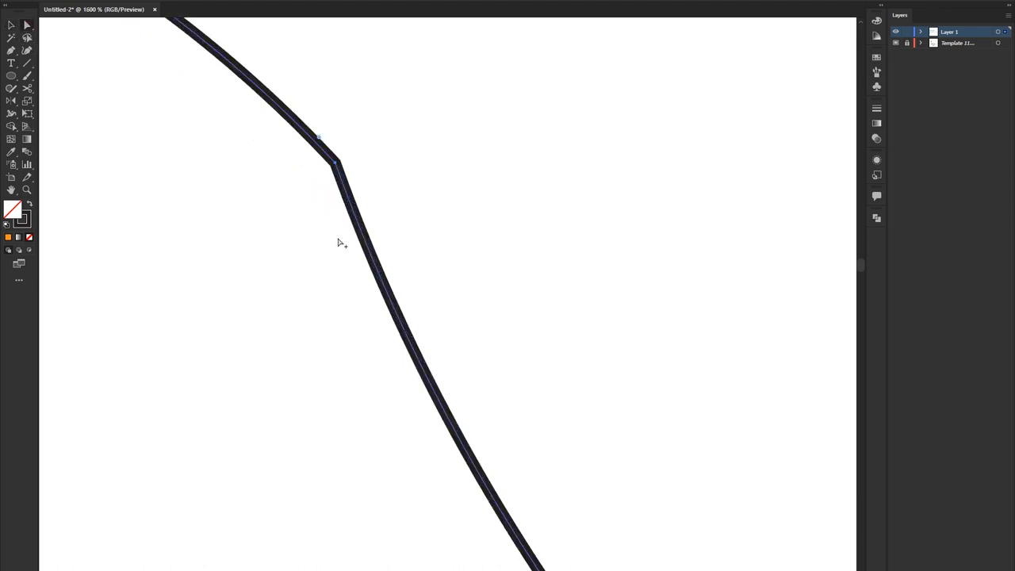
pyautogui.moveTo(331, 166); pyautogui.dragTo(105, 313)
pyautogui.scroll(-4, 426, 278)
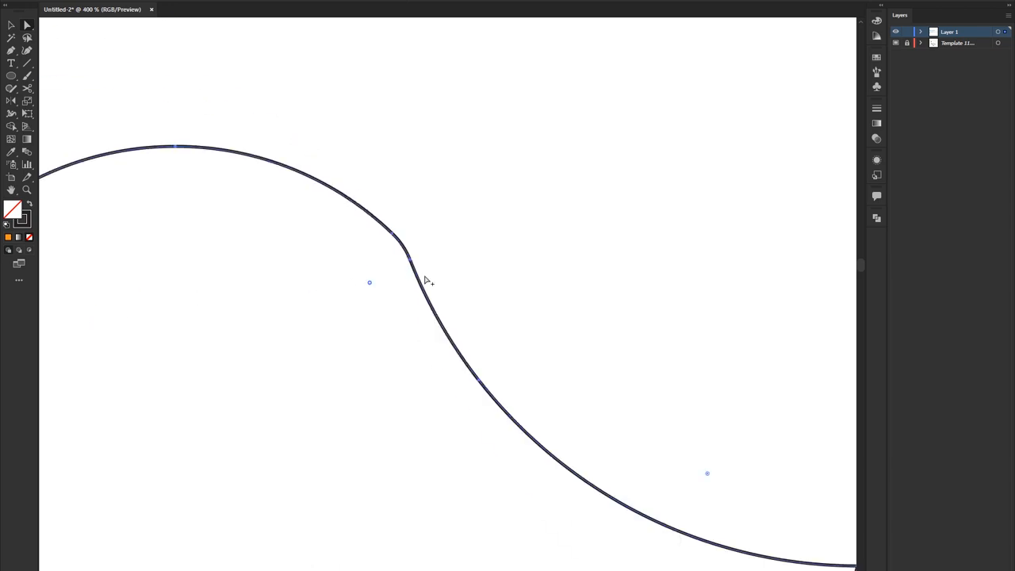
pyautogui.scroll(4, 353, 280)
pyautogui.scroll(-3, 353, 280)
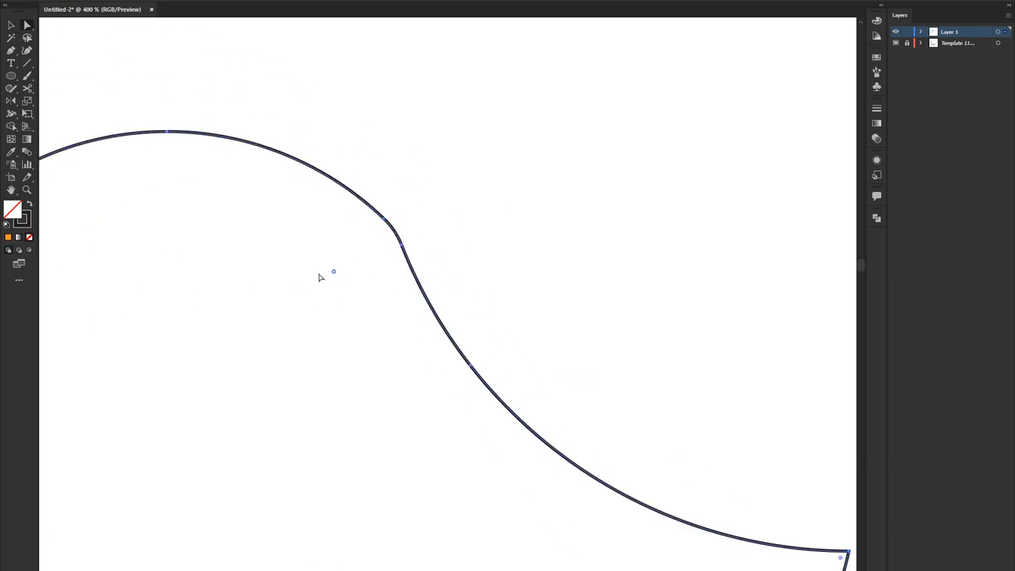
pyautogui.moveTo(333, 273); pyautogui.dragTo(170, 392)
# Step: Round the corner at the front of the head into a smooth curve and deselect the body shape
pyautogui.scroll(-5, 356, 316)
pyautogui.scroll(4, 285, 316)
pyautogui.scroll(2, 353, 227)
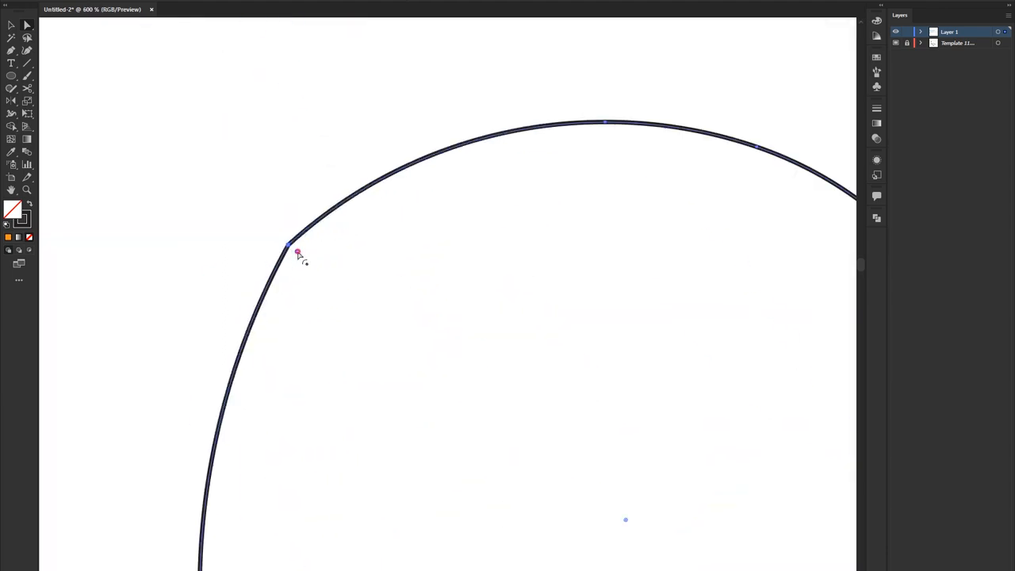
pyautogui.moveTo(298, 253); pyautogui.dragTo(521, 410)
pyautogui.click(12, 26)
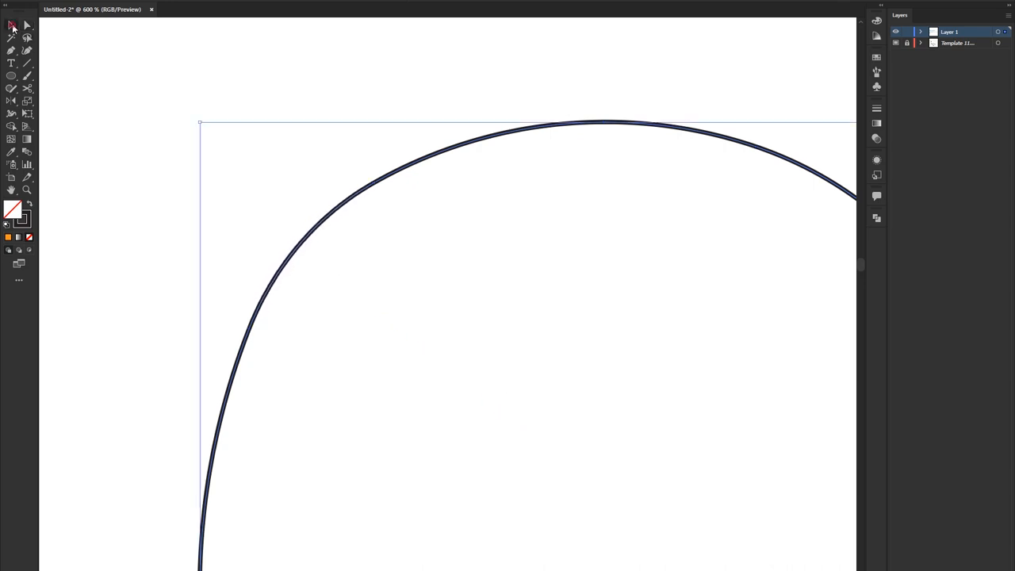
pyautogui.scroll(-6, 328, 180)
pyautogui.click(468, 157)
pyautogui.scroll(2, 406, 186)
pyautogui.scroll(-4, 528, 205)
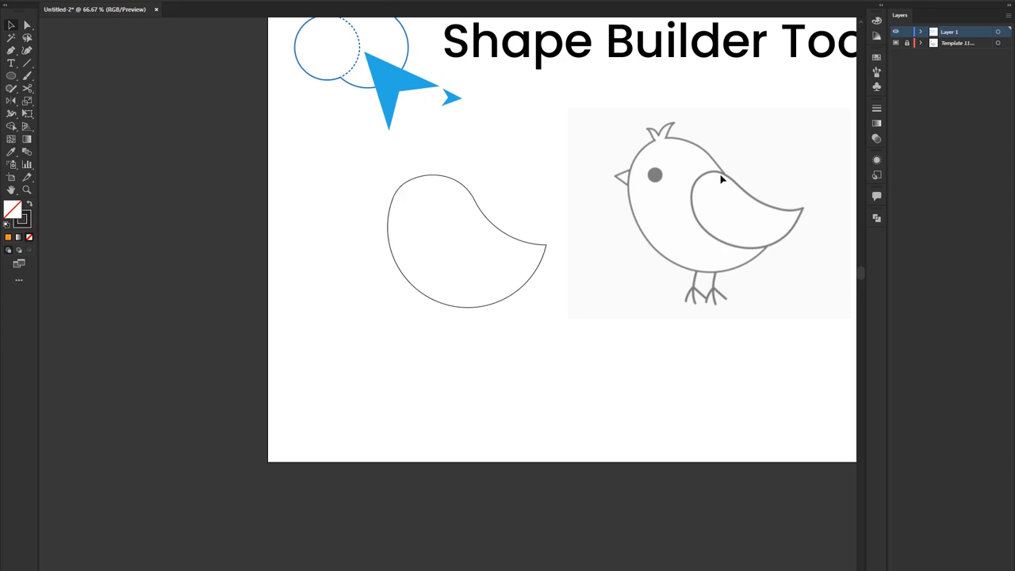
pyautogui.scroll(3, 821, 185)
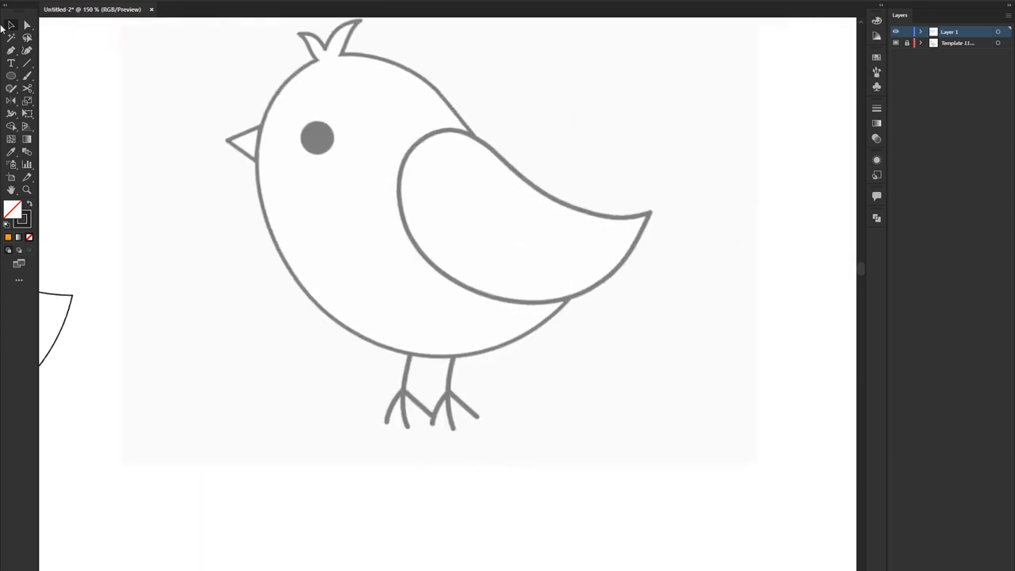
# Step: Draw a circle over the template's wing and resize it to follow the wing's front and lower edges
pyautogui.click(11, 75)
pyautogui.hotkey('ctrl', '0')
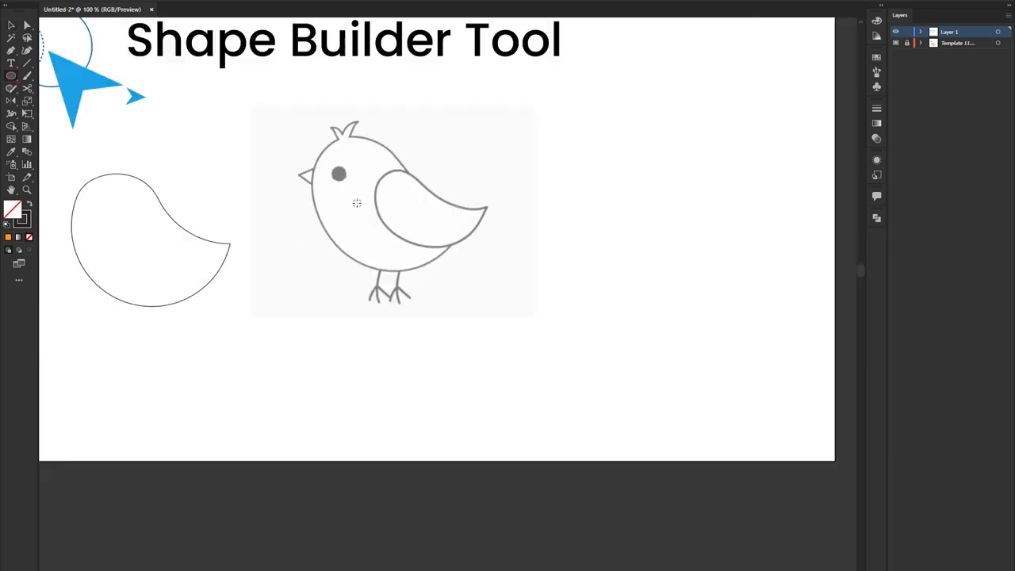
pyautogui.moveTo(435, 201); pyautogui.dragTo(485, 228)
pyautogui.press('v')
pyautogui.scroll(1, 414, 173)
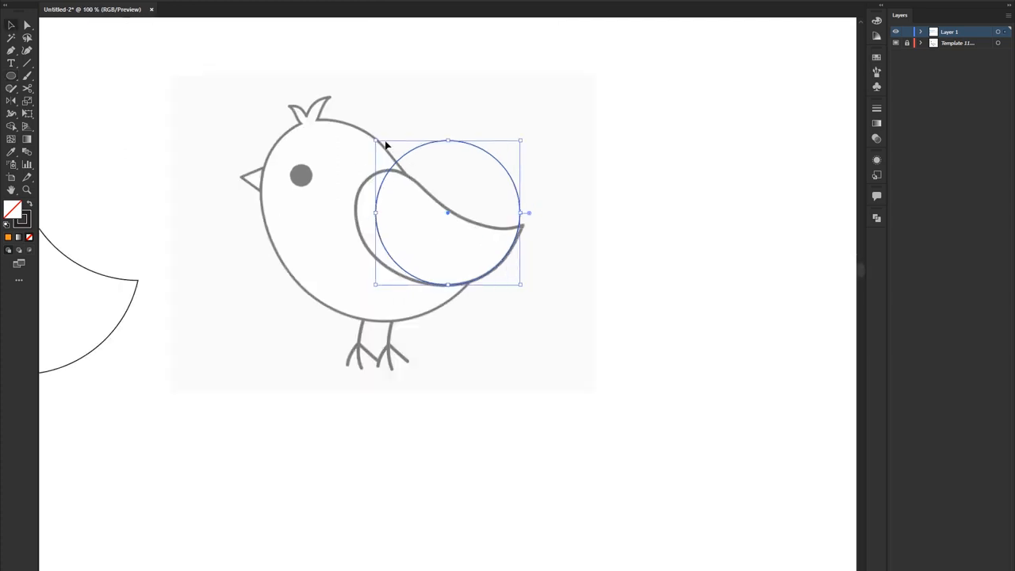
pyautogui.moveTo(375, 141); pyautogui.dragTo(354, 120)
pyautogui.moveTo(520, 203); pyautogui.dragTo(524, 202)
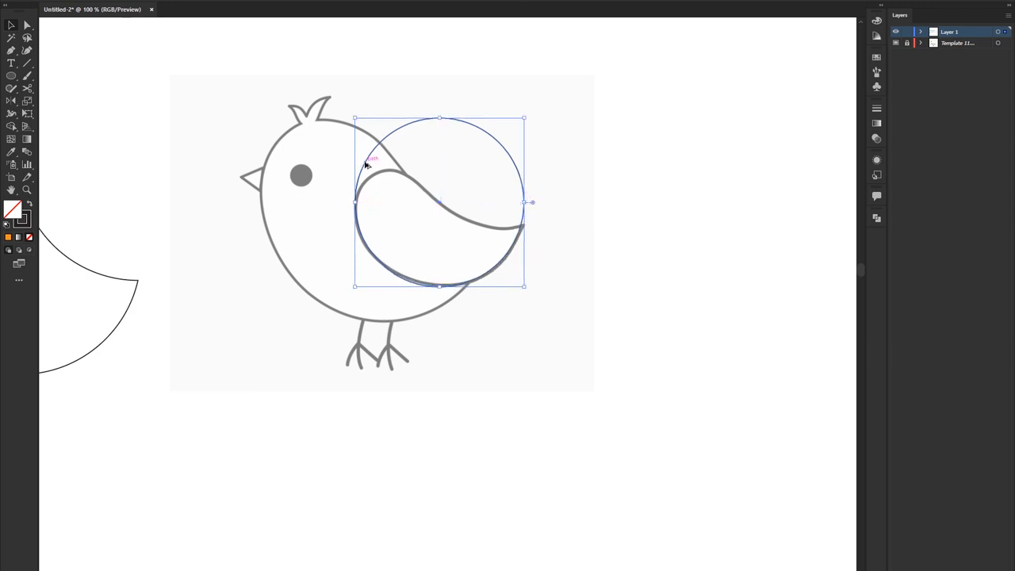
pyautogui.moveTo(370, 161); pyautogui.dragTo(437, 97)
pyautogui.hotkey('ctrl', 'z')
pyautogui.moveTo(394, 135); pyautogui.dragTo(438, 93)
pyautogui.hotkey('ctrl', 'z')
# Step: Copy the circle along the wing's upper edge, and fit a second, smaller copy to the rounded front of the wing
pyautogui.moveTo(382, 146); pyautogui.dragTo(452, 78)
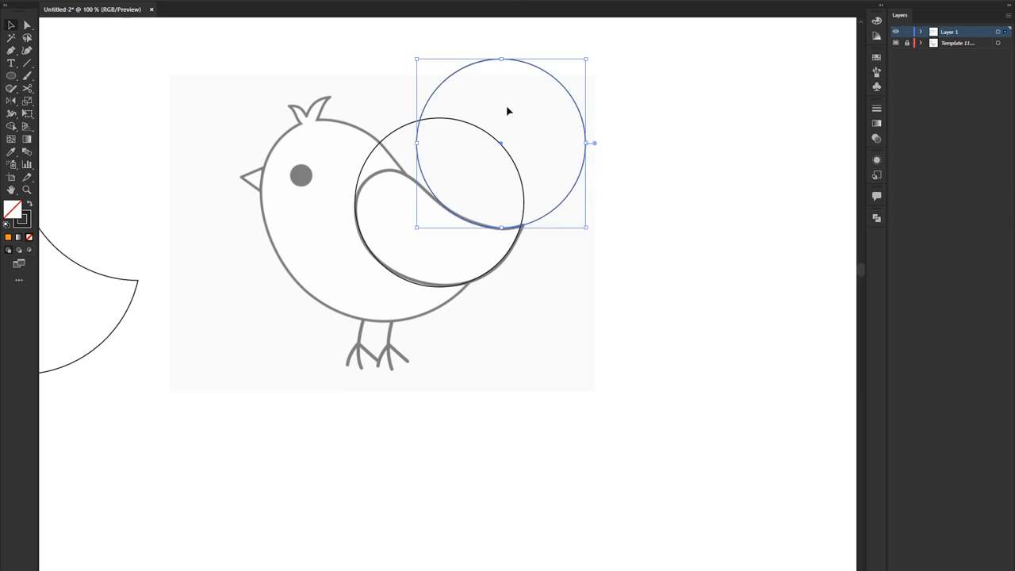
pyautogui.moveTo(455, 77); pyautogui.dragTo(322, 180)
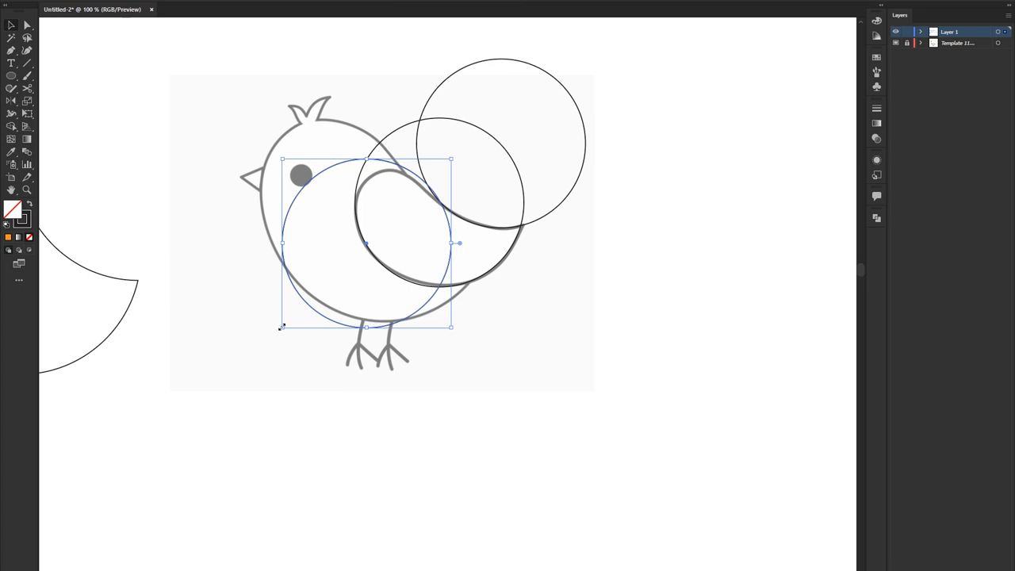
pyautogui.moveTo(281, 327); pyautogui.dragTo(356, 255)
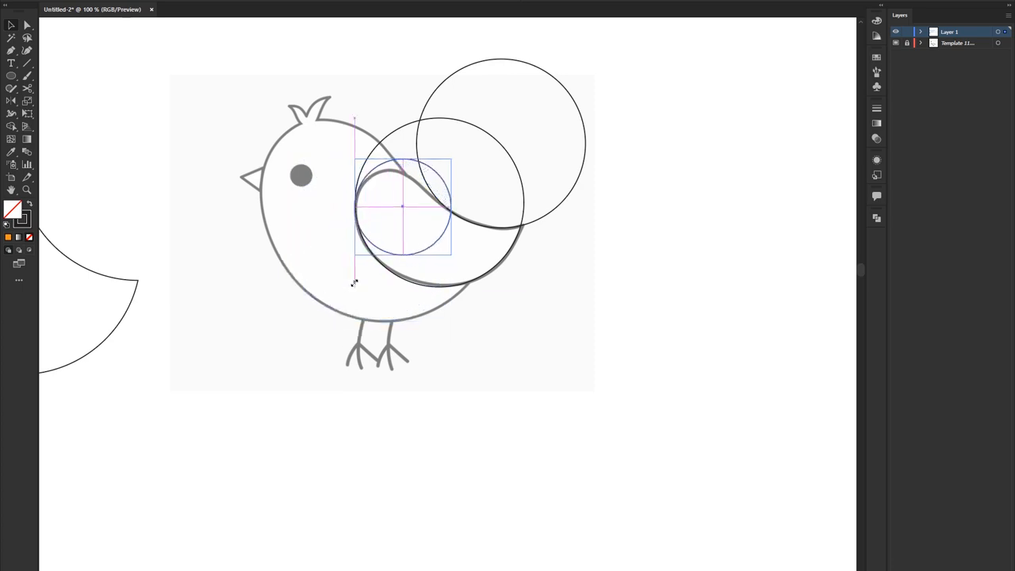
# Step: Merge the wing regions of the three circles with the Shape Builder tool and remove the excess regions above them
pyautogui.hotkey('ctrl', '-')
pyautogui.scroll(1, 361, 215)
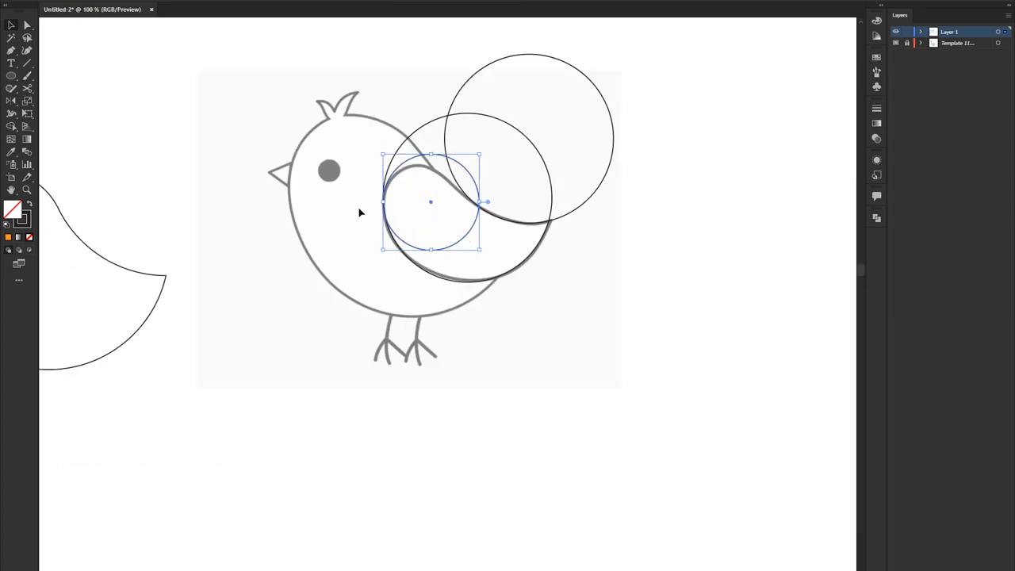
pyautogui.scroll(-1, 362, 212)
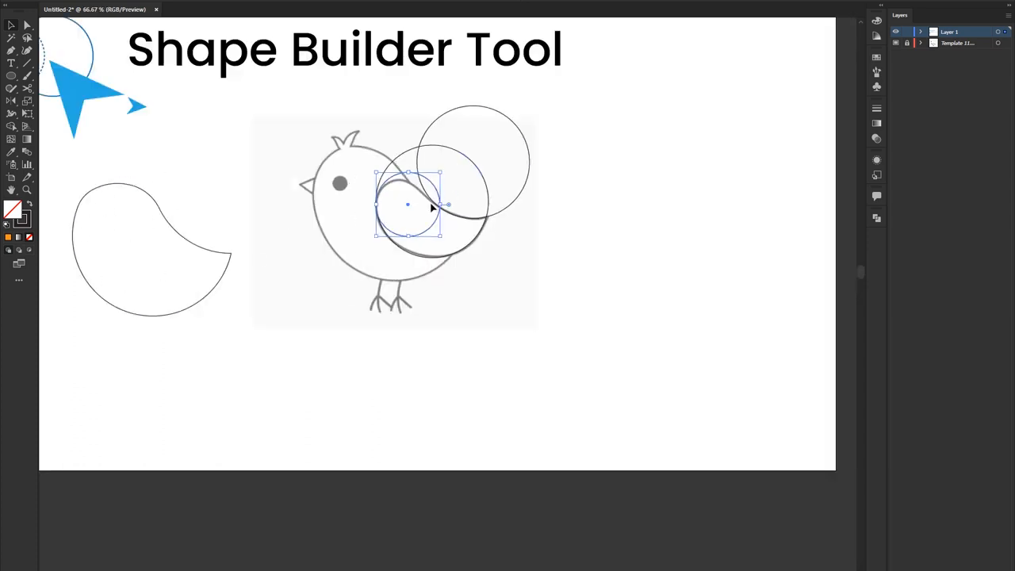
pyautogui.scroll(2, 480, 139)
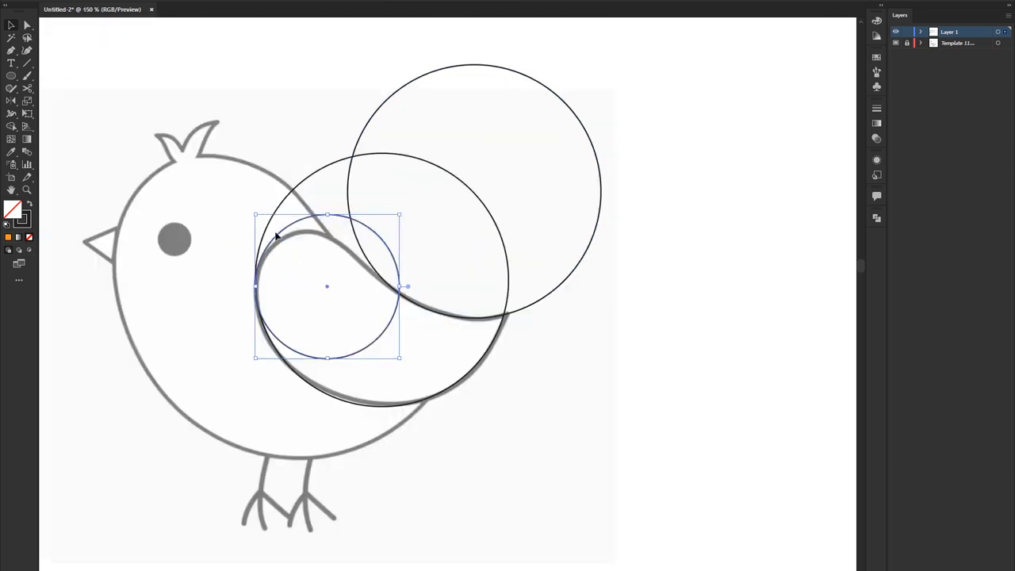
pyautogui.moveTo(218, 210); pyautogui.dragTo(548, 358)
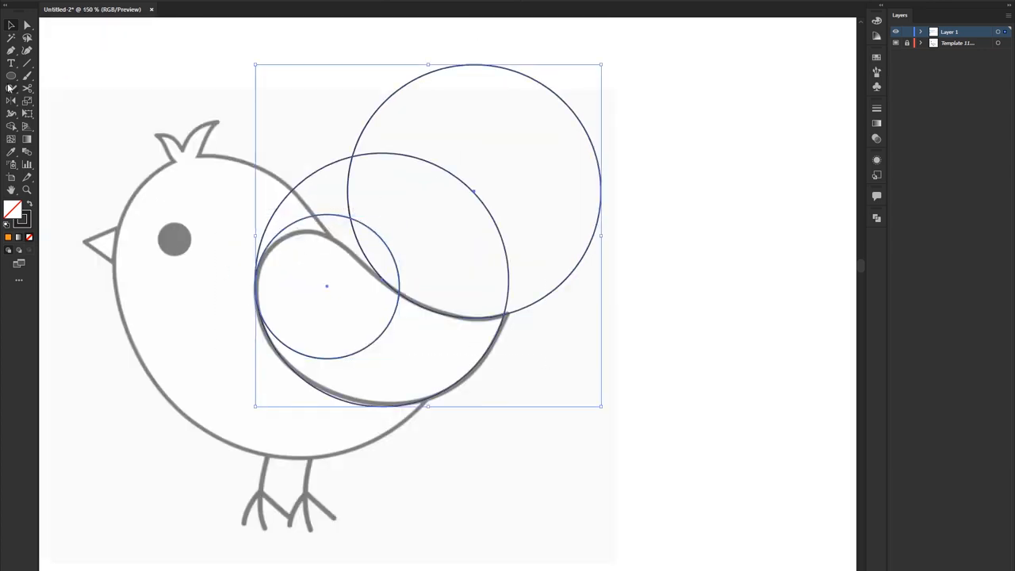
pyautogui.click(12, 126)
pyautogui.moveTo(315, 279)
pyautogui.mouseDown()
pyautogui.moveTo(367, 333)
pyautogui.moveTo(444, 364)
pyautogui.mouseUp()
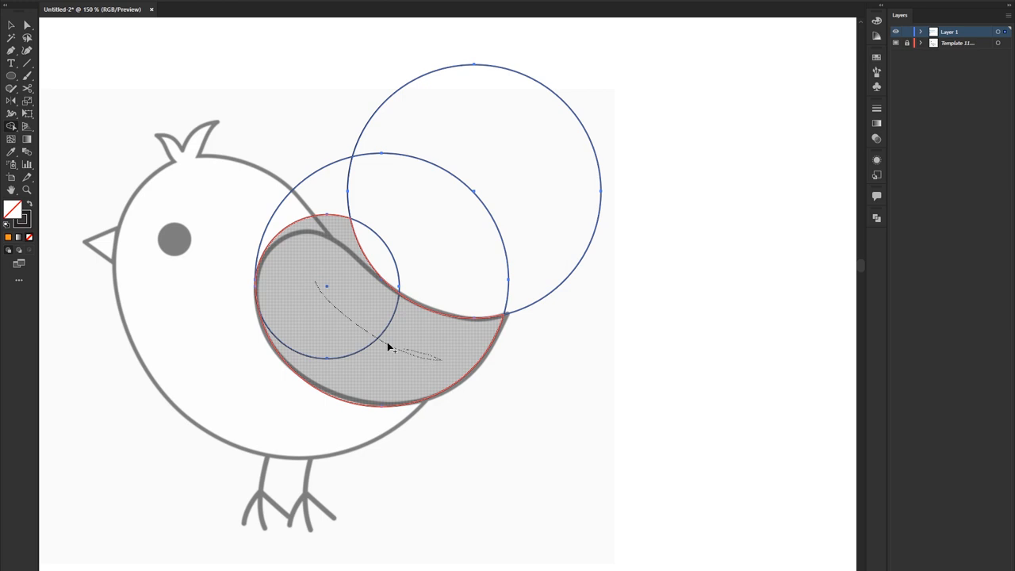
pyautogui.moveTo(343, 282)
pyautogui.mouseDown()
pyautogui.moveTo(587, 141)
pyautogui.moveTo(309, 200)
pyautogui.mouseUp()
# Step: Move the wing shape off the template's wing and round the sharp corner on its upper edge
pyautogui.click(10, 25)
pyautogui.scroll(-1, 367, 226)
pyautogui.moveTo(373, 241); pyautogui.dragTo(430, 257)
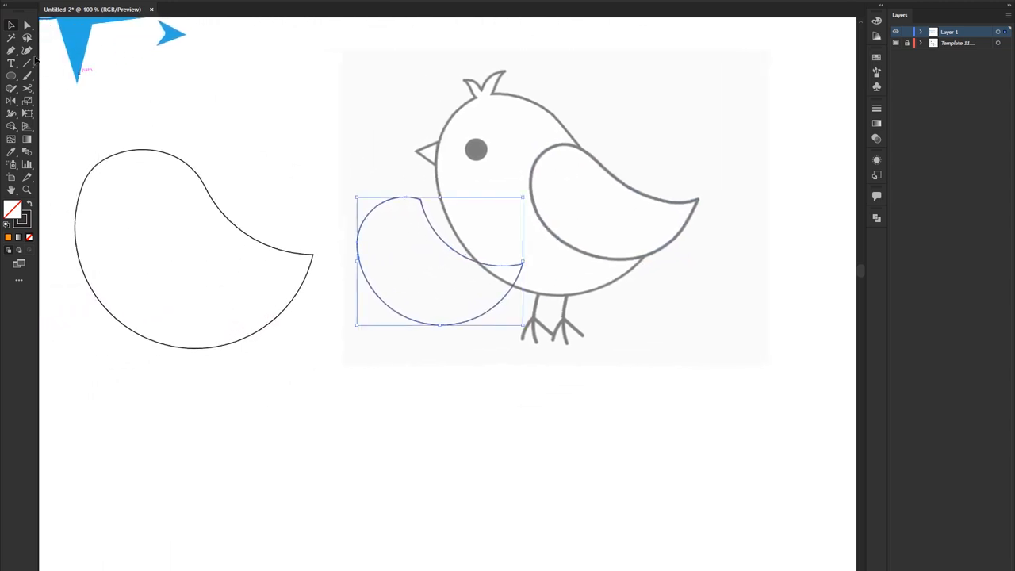
pyautogui.click(27, 26)
pyautogui.moveTo(413, 211); pyautogui.dragTo(388, 254)
# Step: Place the wing over the back of the body shape so its tip extends beyond the tail
pyautogui.click(10, 25)
pyautogui.moveTo(452, 251); pyautogui.dragTo(282, 224)
pyautogui.click(362, 256)
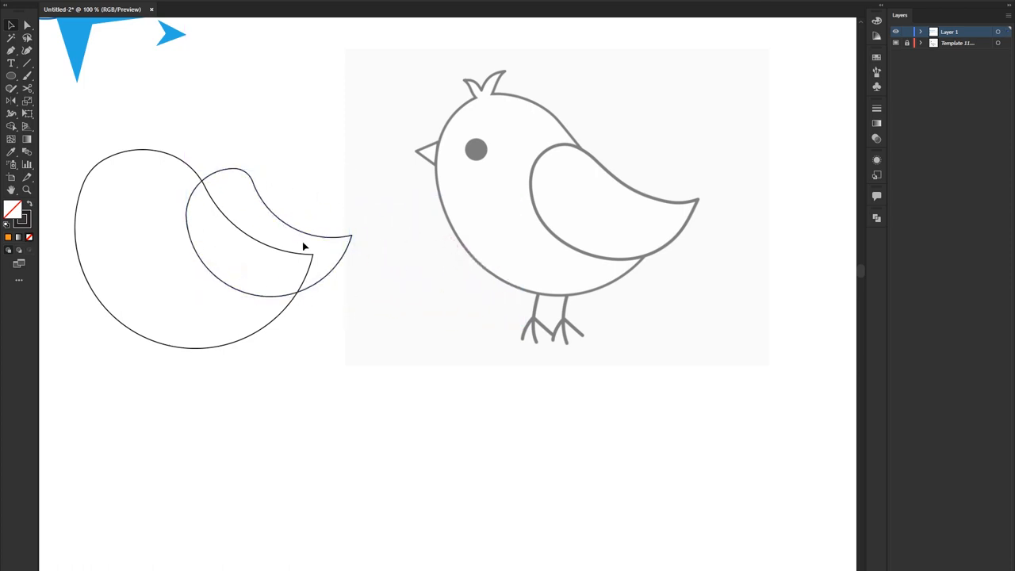
pyautogui.moveTo(310, 233)
pyautogui.mouseDown()
pyautogui.moveTo(301, 229)
pyautogui.moveTo(313, 226)
pyautogui.mouseUp()
# Step: Select the body and wing and merge their overlap into the wing with the Shape Builder tool
pyautogui.moveTo(159, 136); pyautogui.dragTo(246, 265)
pyautogui.click(11, 126)
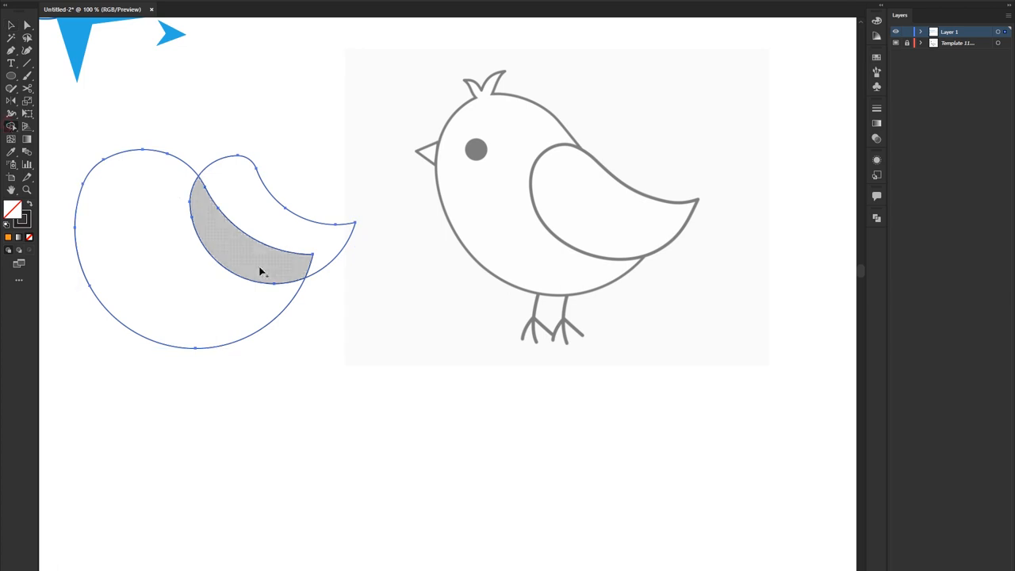
pyautogui.moveTo(243, 265)
pyautogui.mouseDown()
pyautogui.moveTo(262, 235)
pyautogui.moveTo(282, 244)
pyautogui.mouseUp()
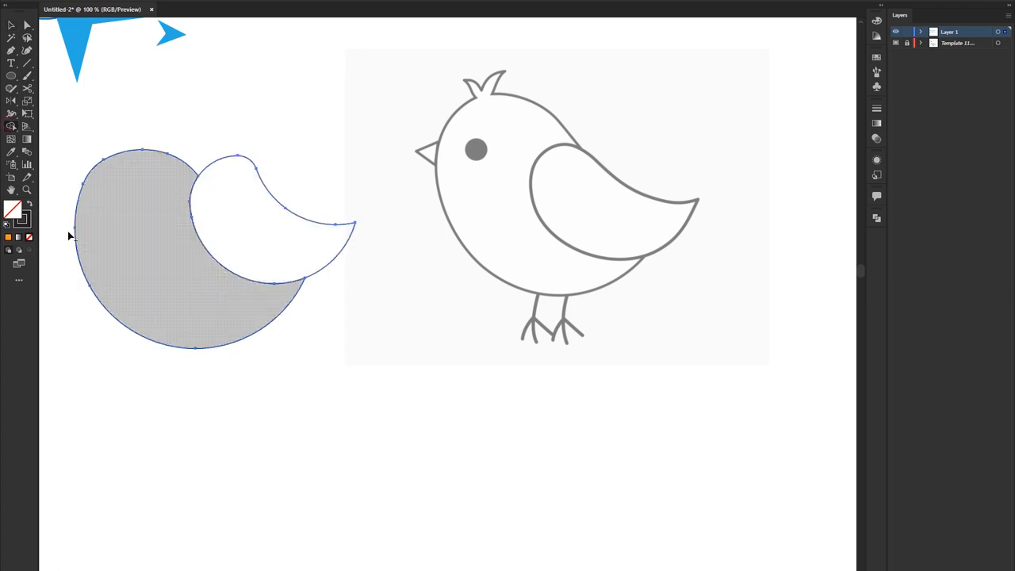
# Step: Move the body and wing together slightly toward the template and deselect them
pyautogui.click(11, 27)
pyautogui.click(435, 342)
pyautogui.moveTo(149, 133); pyautogui.dragTo(278, 254)
pyautogui.click(206, 90)
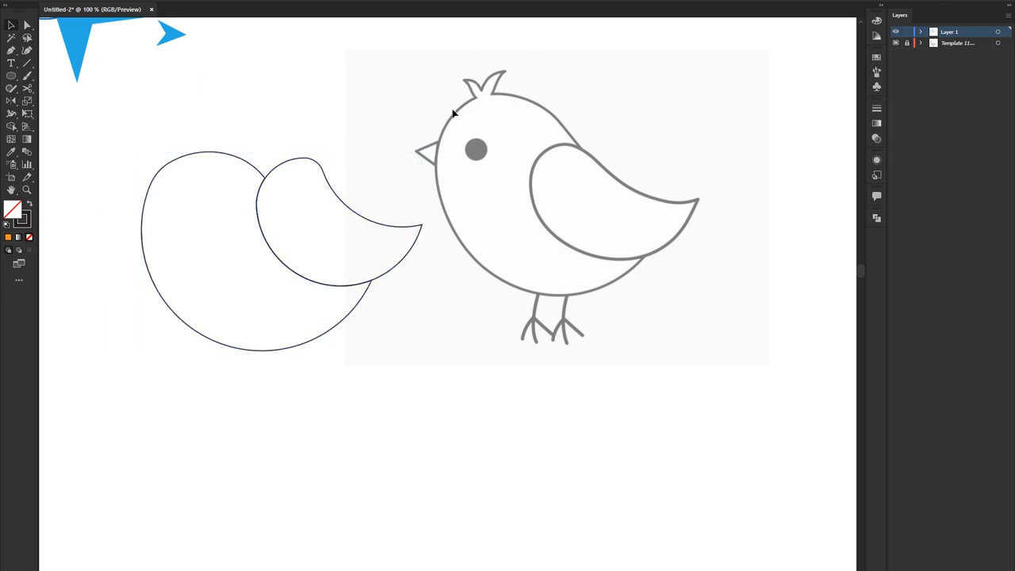
# Step: Draw a small circle above the body and add two overlapping copies, one slightly beside it and one below
pyautogui.click(14, 77)
pyautogui.scroll(1, 186, 99)
pyautogui.scroll(3, 245, 140)
pyautogui.moveTo(276, 143); pyautogui.dragTo(345, 238)
pyautogui.press('v')
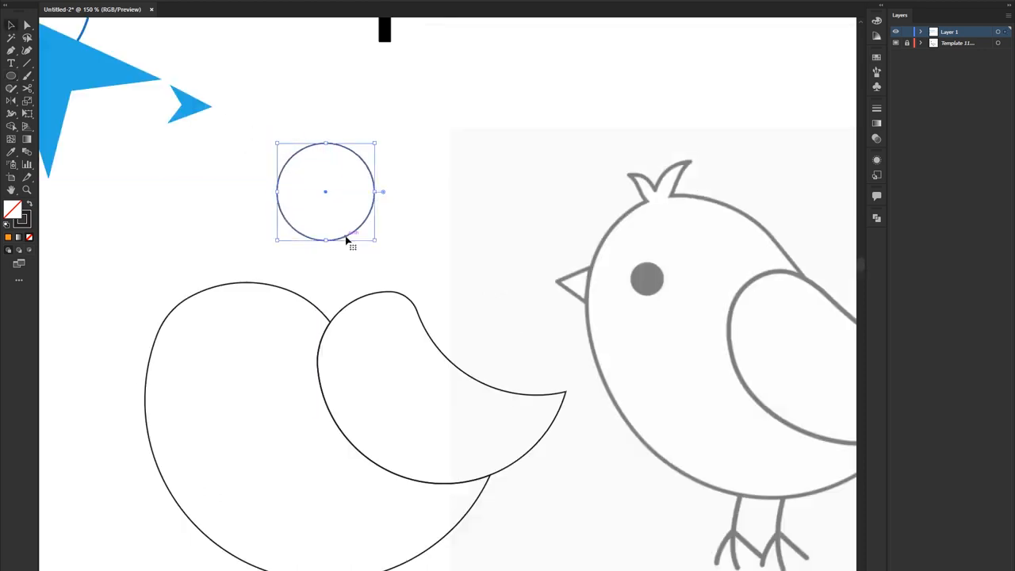
pyautogui.moveTo(292, 160); pyautogui.dragTo(316, 157)
pyautogui.moveTo(374, 146); pyautogui.dragTo(315, 223)
# Step: Select the three small circles and remove everything except the outer crescent with the Shape Builder tool
pyautogui.moveTo(261, 163); pyautogui.dragTo(353, 240)
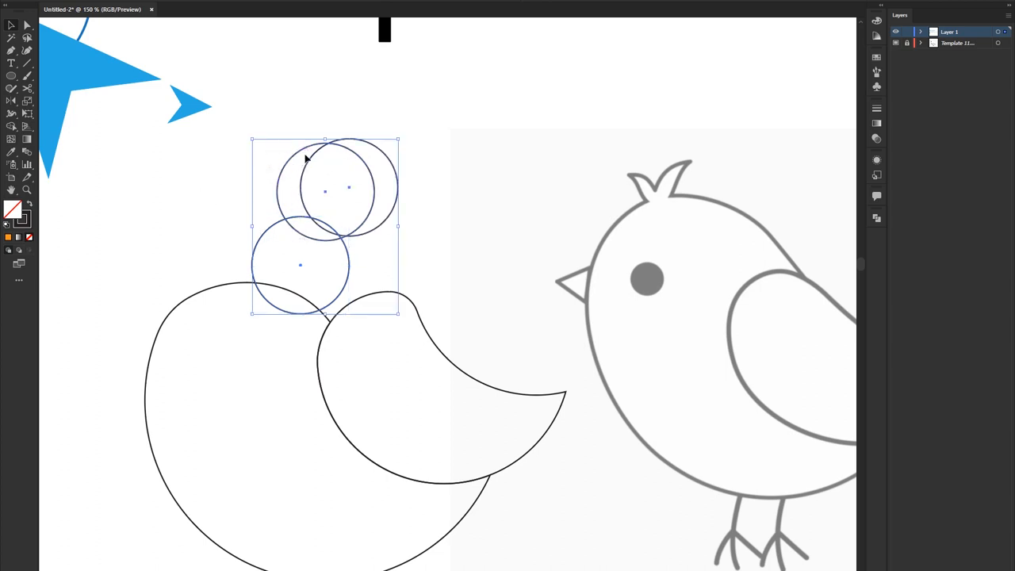
pyautogui.click(10, 127)
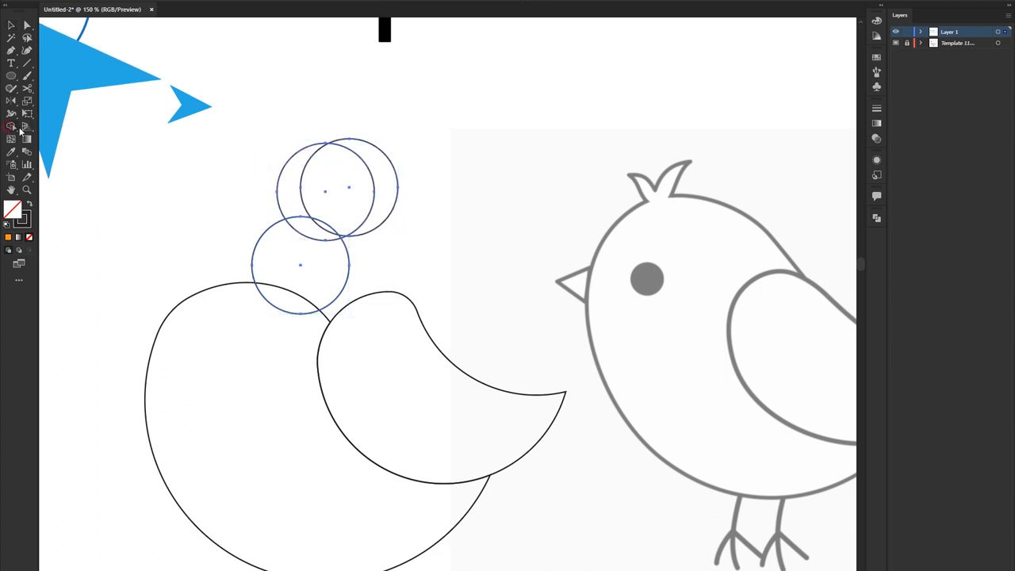
pyautogui.click(293, 186)
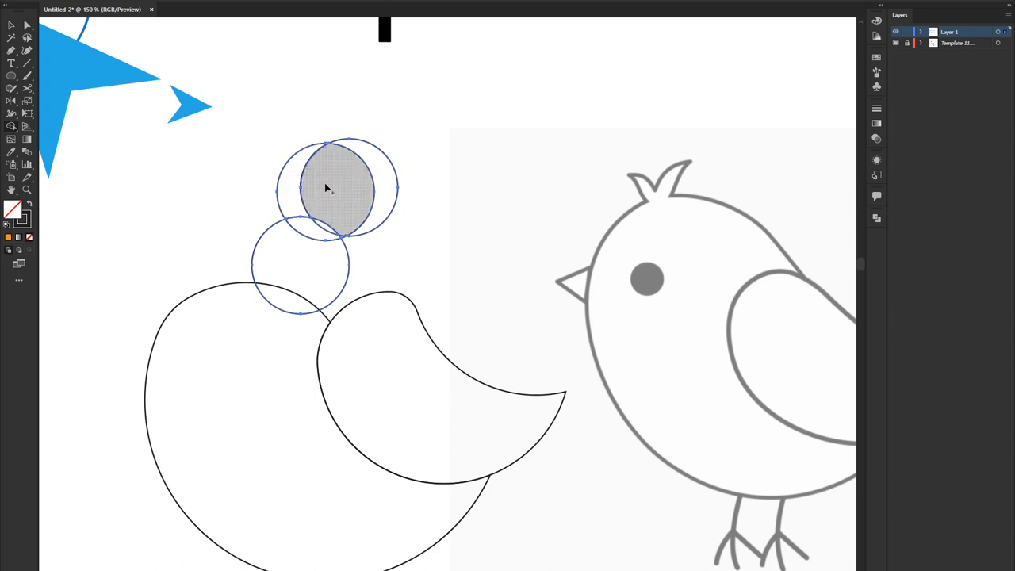
pyautogui.moveTo(325, 187)
pyautogui.mouseDown()
pyautogui.moveTo(385, 177)
pyautogui.moveTo(294, 265)
pyautogui.moveTo(332, 250)
pyautogui.moveTo(364, 253)
pyautogui.mouseUp()
pyautogui.keyDown('alt'); pyautogui.click(342, 231); pyautogui.keyUp('alt')
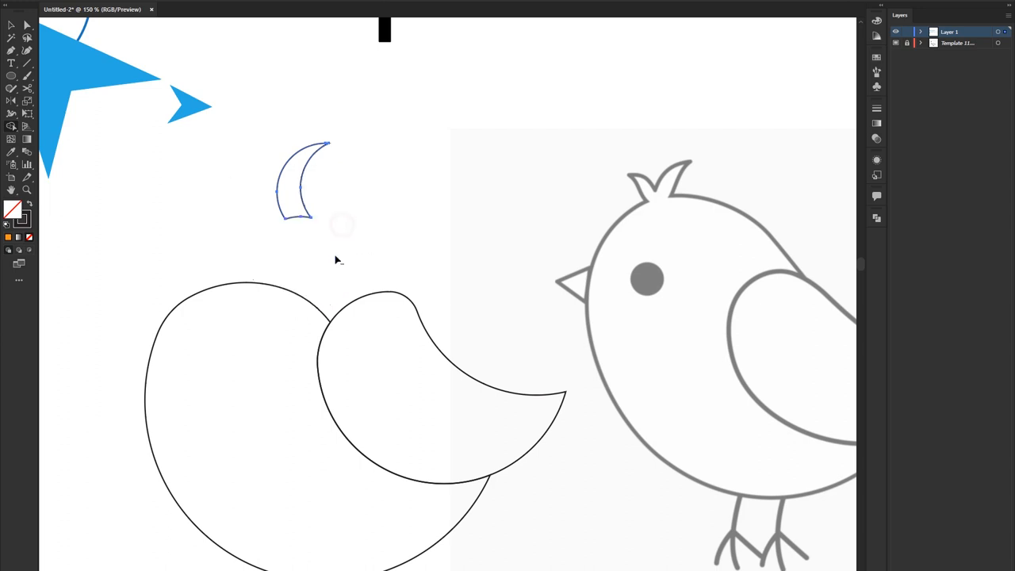
# Step: Create a reflected copy of the crescent across the vertical axis with the Reflect tool
pyautogui.click(12, 24)
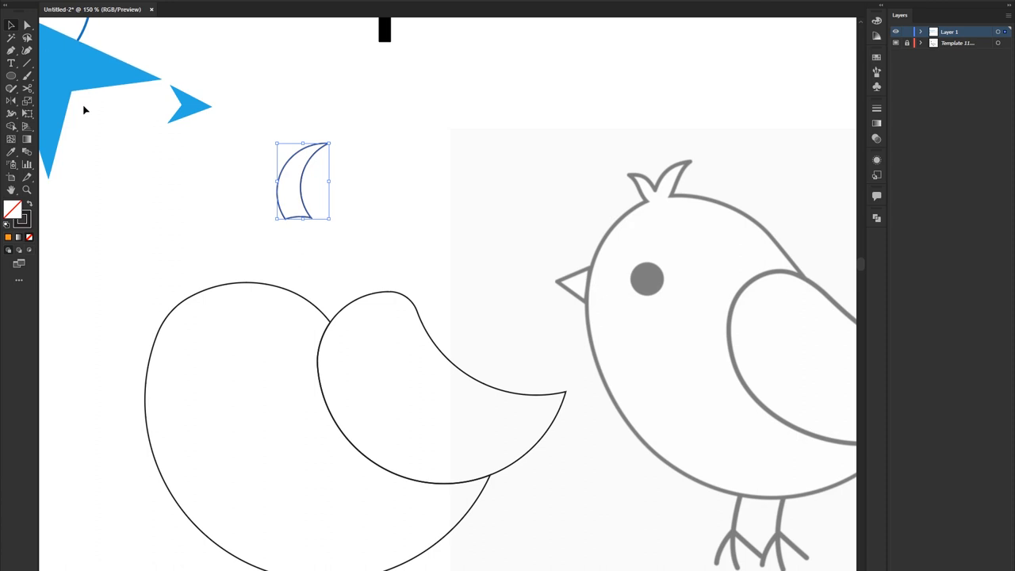
pyautogui.moveTo(13, 106); pyautogui.dragTo(44, 112)
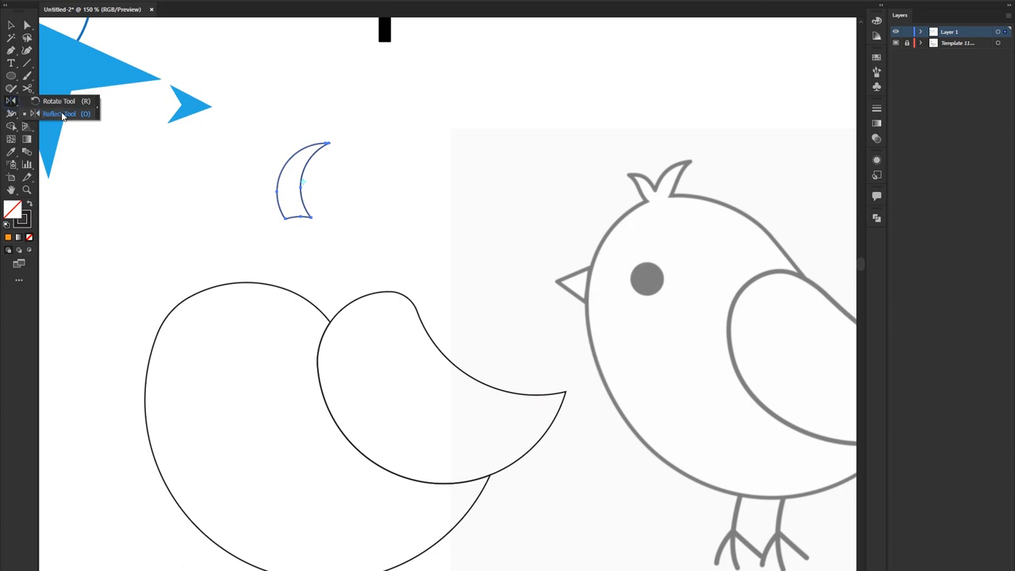
pyautogui.click(11, 101)
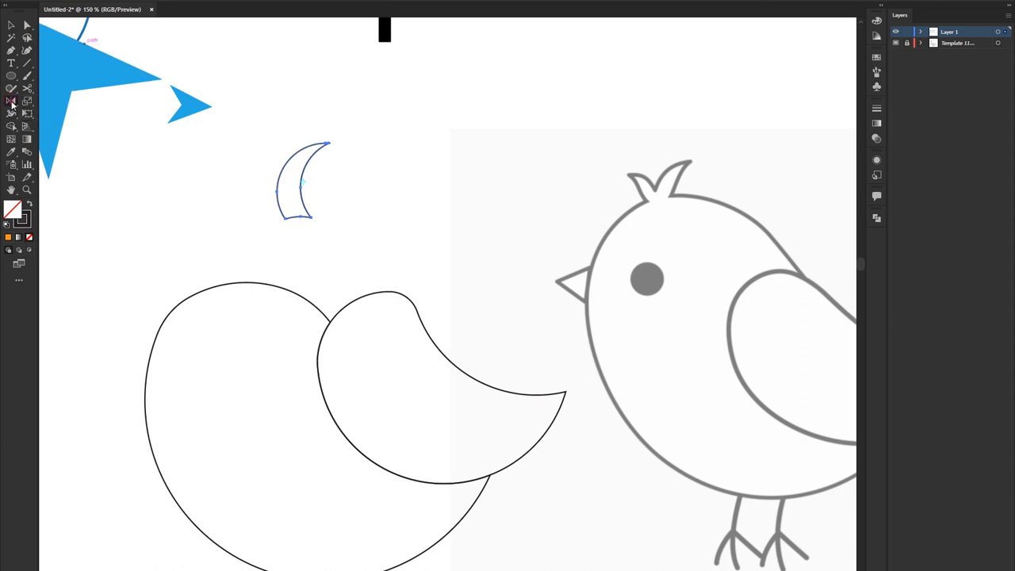
pyautogui.doubleClick(11, 100)
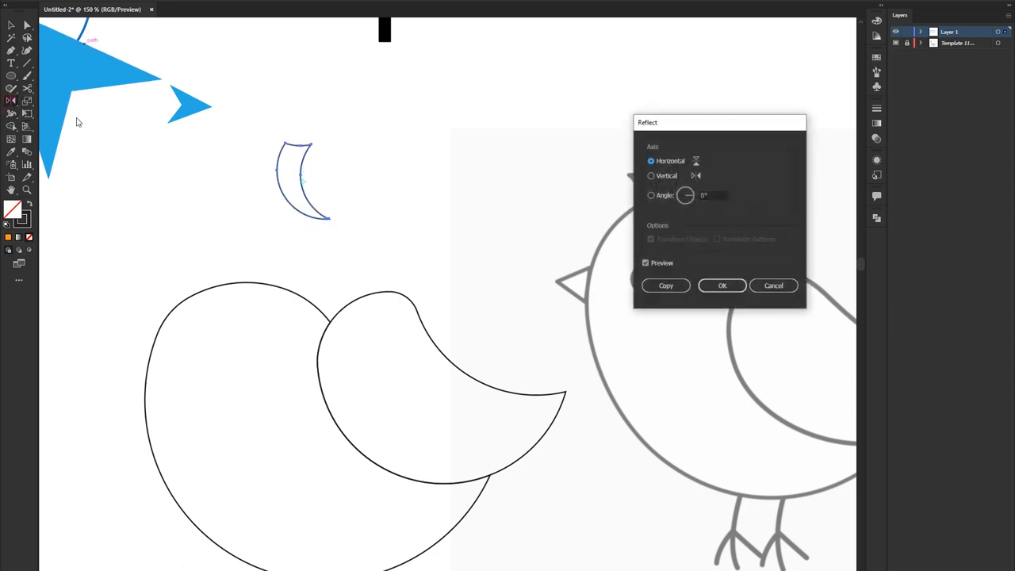
pyautogui.click(664, 177)
pyautogui.click(662, 265)
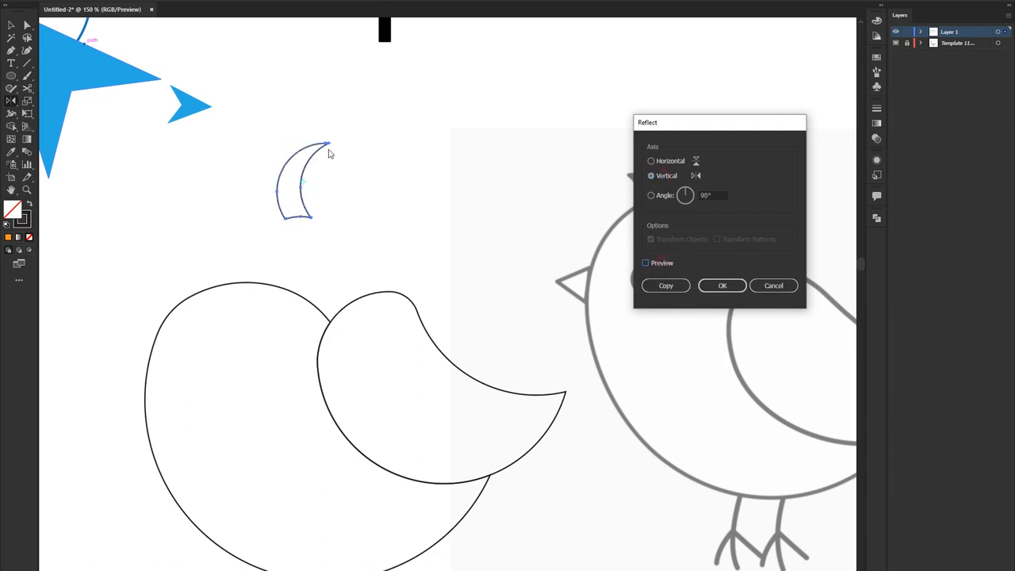
pyautogui.click(651, 265)
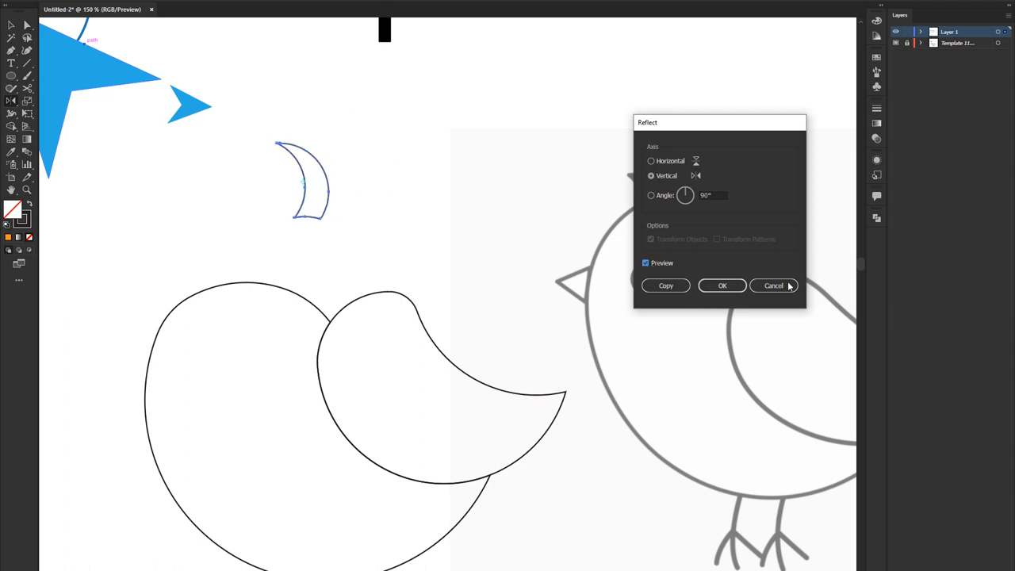
pyautogui.click(666, 286)
# Step: Shrink the reflected crescent and place it against the front of the original crescent, with their bases level
pyautogui.click(12, 25)
pyautogui.moveTo(323, 165); pyautogui.dragTo(188, 144)
pyautogui.moveTo(294, 143); pyautogui.dragTo(287, 189)
# Step: Merge the two crescents into a single head tuft with the Shape Builder tool and deselect it
pyautogui.moveTo(198, 166)
pyautogui.mouseDown()
pyautogui.moveTo(361, 235)
pyautogui.moveTo(274, 209)
pyautogui.mouseUp()
pyautogui.click(10, 128)
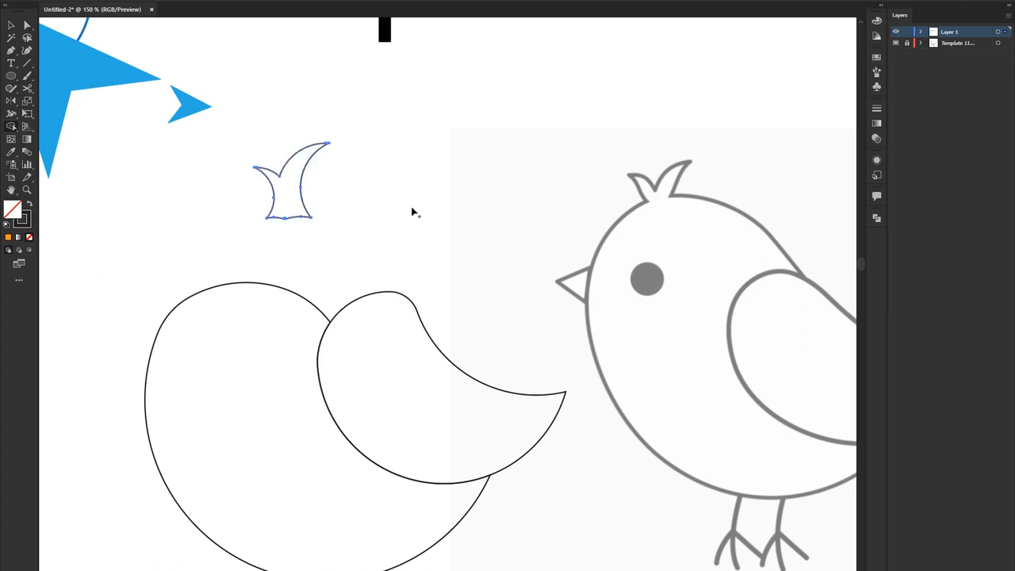
pyautogui.click(11, 25)
pyautogui.click(455, 195)
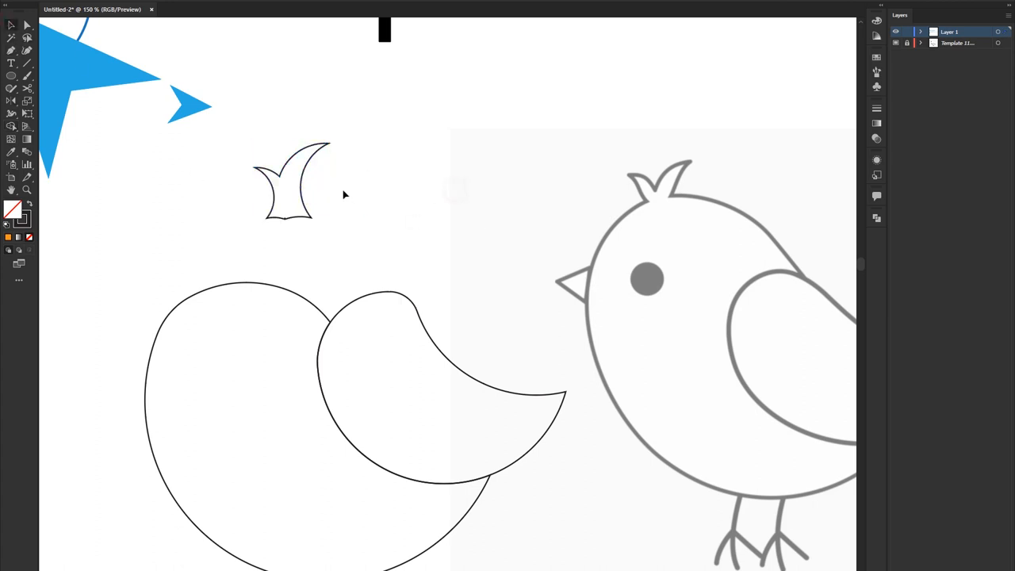
# Step: Place the tuft on top of the head, merge it with the body using the Shape Builder tool, and deselect
pyautogui.moveTo(306, 186); pyautogui.dragTo(247, 264)
pyautogui.keyDown('shift'); pyautogui.click(290, 290); pyautogui.keyUp('shift')
pyautogui.click(11, 126)
pyautogui.moveTo(253, 351); pyautogui.dragTo(235, 271)
pyautogui.click(9, 25)
pyautogui.scroll(-2, 318, 200)
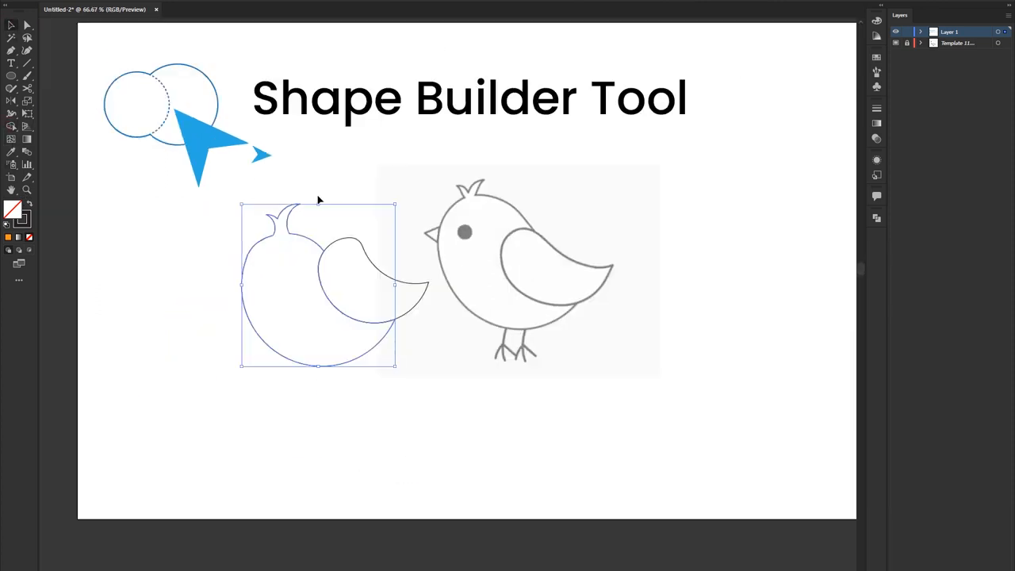
pyautogui.click(146, 238)
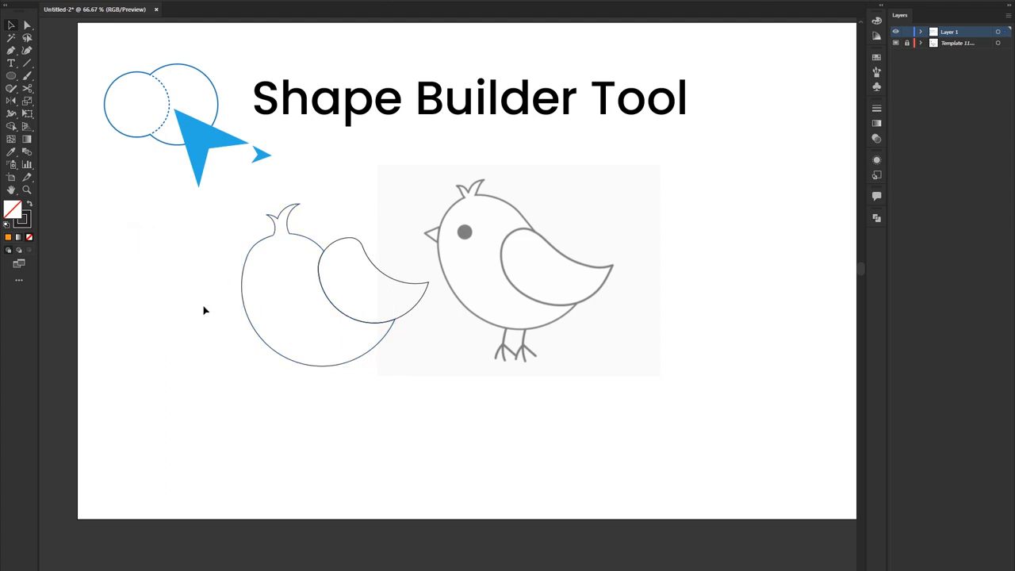
# Step: Create a three-sided polygon with a 50 px radius in the empty area in front of the bird's head
pyautogui.scroll(2, 203, 310)
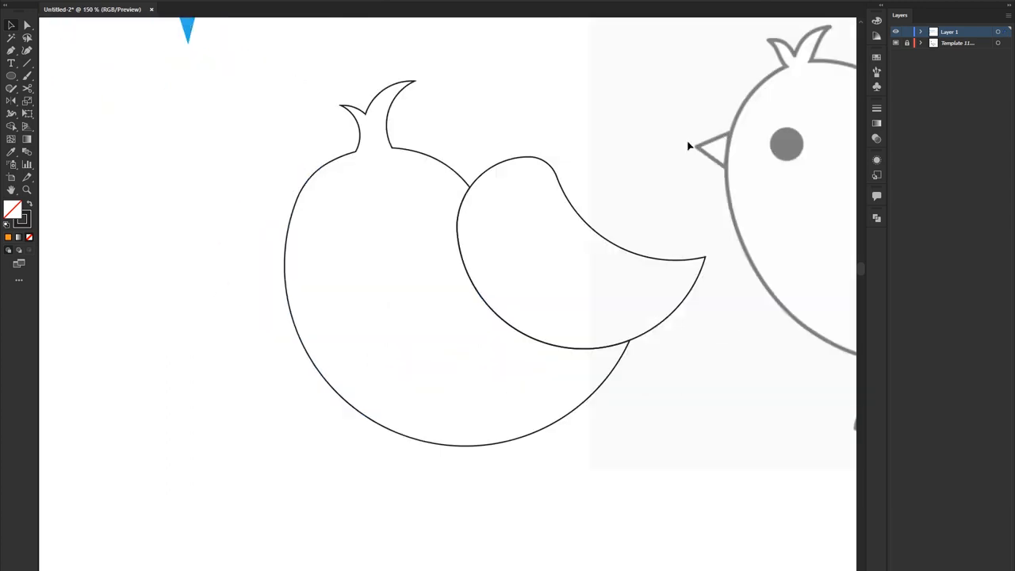
pyautogui.moveTo(12, 77); pyautogui.dragTo(88, 116)
pyautogui.click(178, 141)
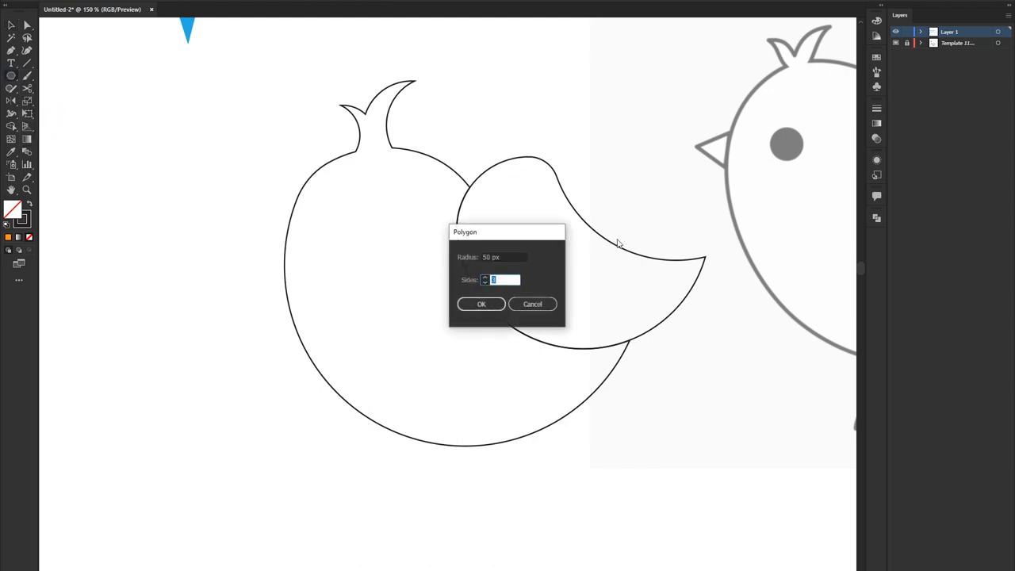
pyautogui.click(513, 280)
pyautogui.click(490, 303)
pyautogui.click(12, 26)
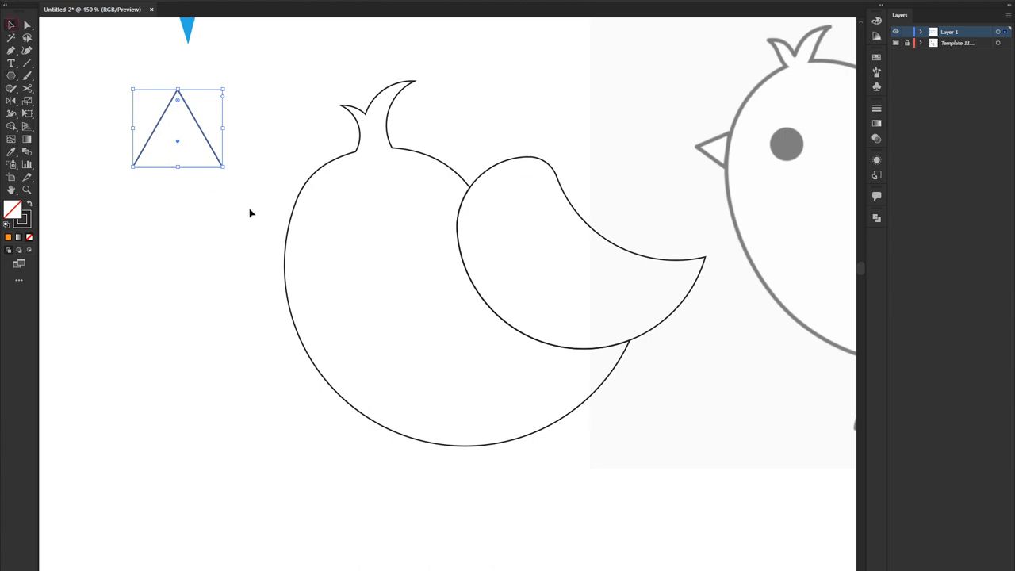
# Step: Rotate the triangle a quarter turn so that one tip points forward, away from the bird's head
pyautogui.moveTo(226, 171); pyautogui.dragTo(227, 86)
pyautogui.hotkey('ctrl', 'z')
pyautogui.click(11, 101)
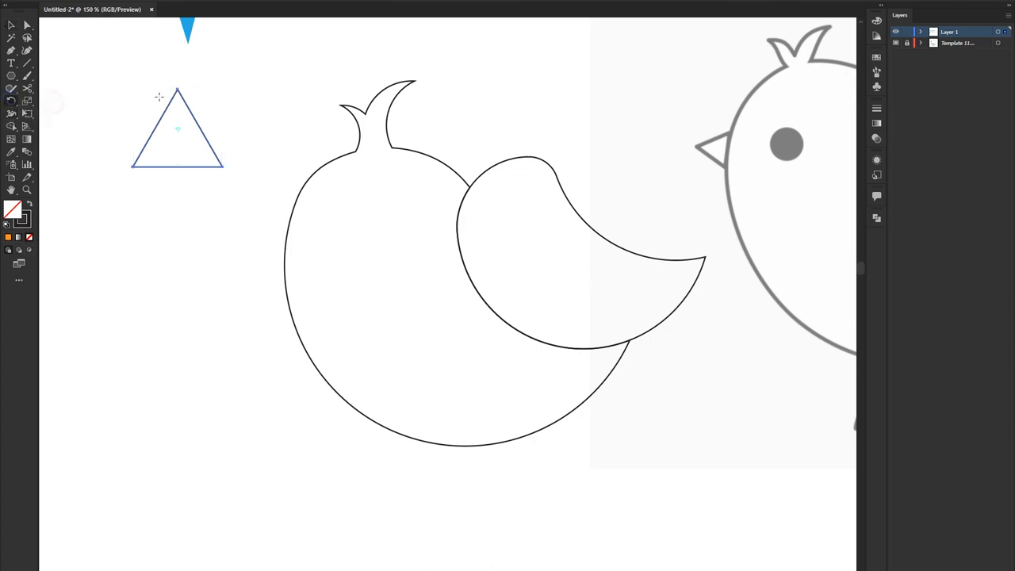
pyautogui.moveTo(179, 89); pyautogui.dragTo(103, 130)
# Step: Move the triangle to the front of the head and shrink it to beak size, overlapping the body outline
pyautogui.press('v')
pyautogui.moveTo(219, 127); pyautogui.dragTo(299, 225)
pyautogui.moveTo(298, 273); pyautogui.dragTo(272, 224)
# Step: Merge the triangle's overlap into the body with the Shape Builder tool, keep the outer part as a separate beak, and deselect
pyautogui.click(309, 265)
pyautogui.click(13, 130)
pyautogui.moveTo(304, 240); pyautogui.dragTo(324, 243)
pyautogui.click(281, 234)
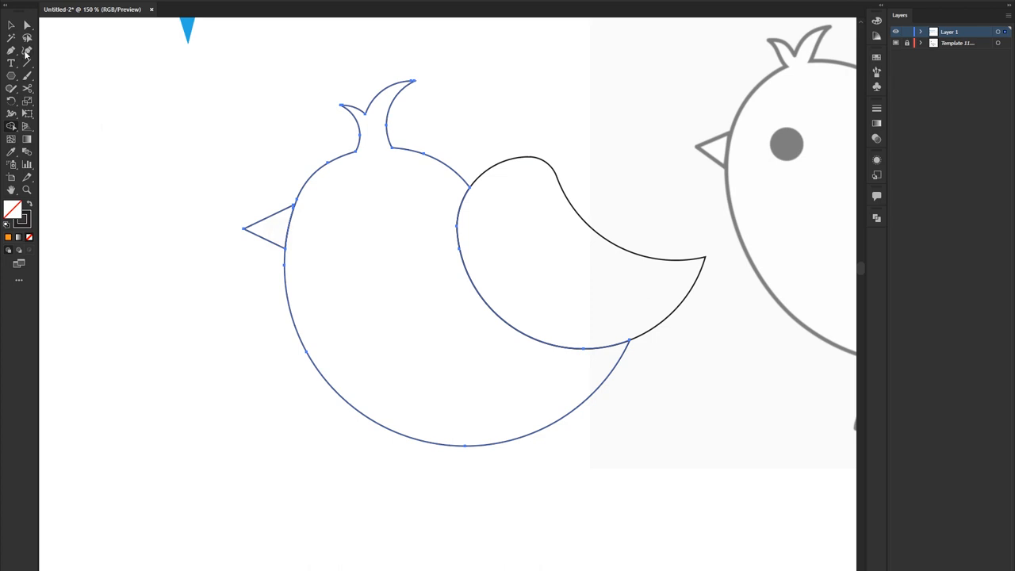
pyautogui.click(12, 24)
pyautogui.click(170, 186)
# Step: Draw a vertical leg line in the empty area below the body, with a short slanted toe line from its lower end
pyautogui.hotkey('ctrl', '-')
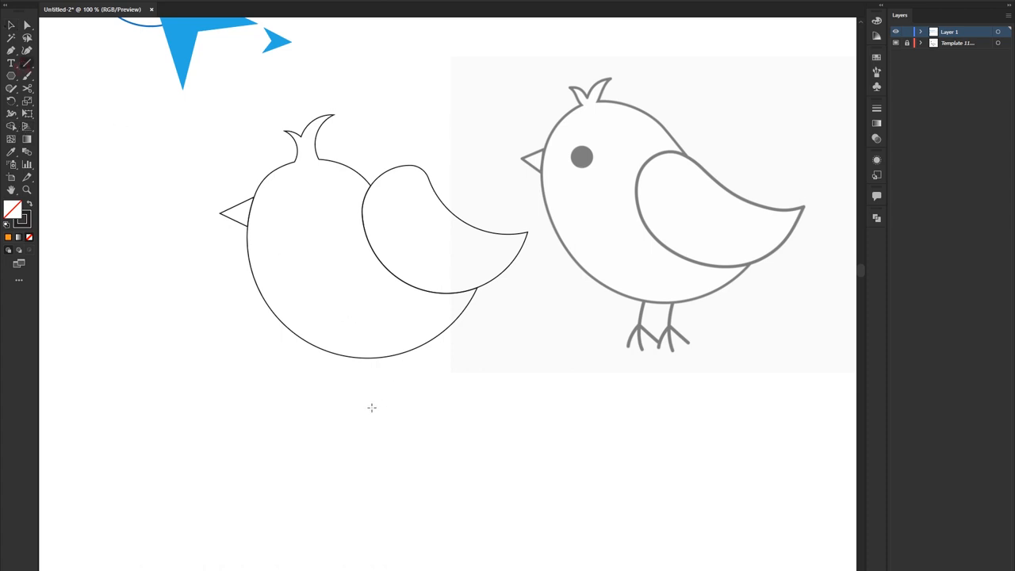
pyautogui.scroll(2, 345, 413)
pyautogui.moveTo(27, 63); pyautogui.dragTo(67, 63)
pyautogui.moveTo(246, 349)
pyautogui.mouseDown()
pyautogui.moveTo(246, 414)
pyautogui.moveTo(233, 421)
pyautogui.moveTo(245, 414)
pyautogui.mouseUp()
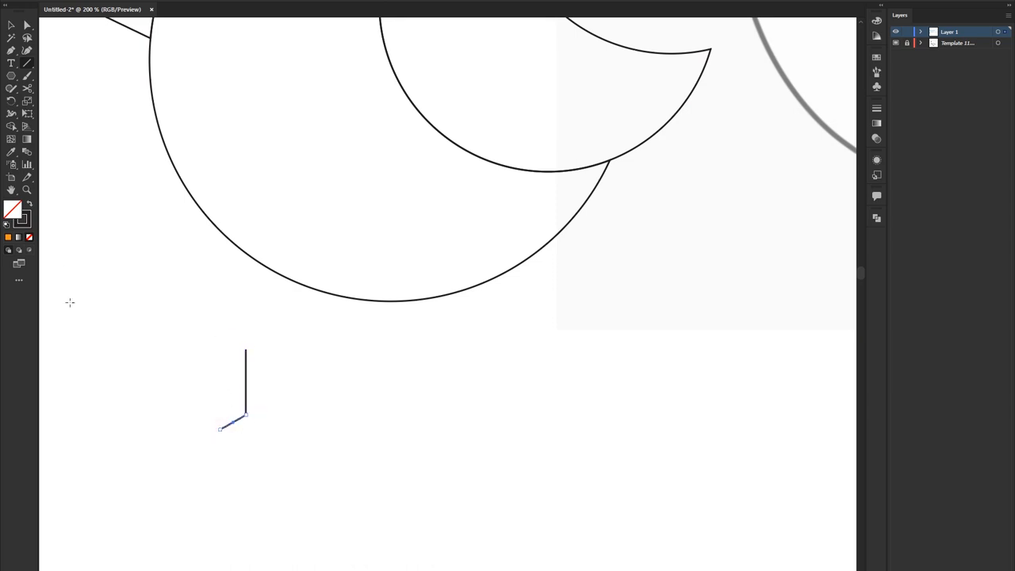
# Step: Make a copy of the toe line reflected across the vertical axis
pyautogui.click(11, 24)
pyautogui.moveTo(11, 101); pyautogui.dragTo(45, 111)
pyautogui.doubleClick(11, 101)
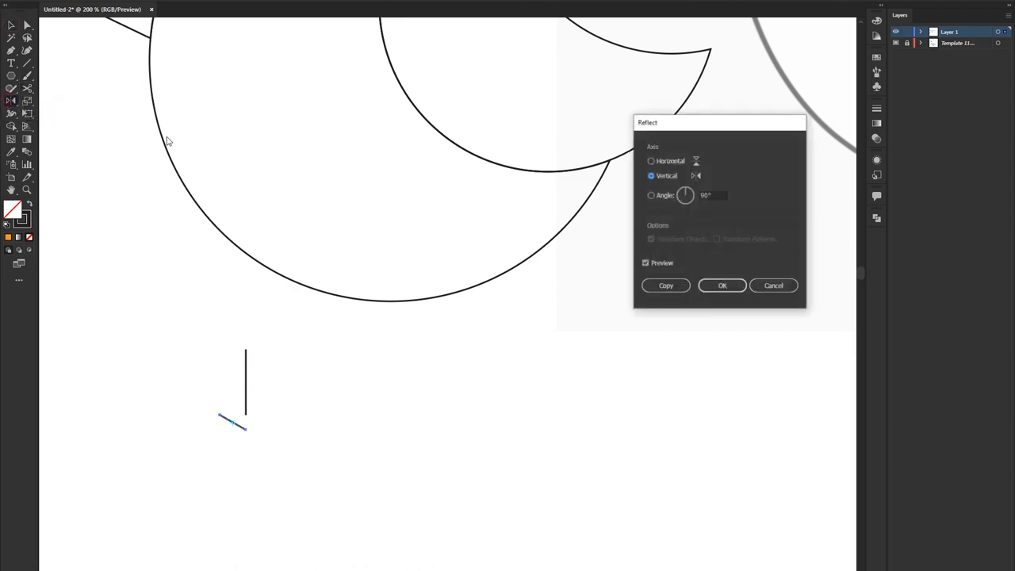
pyautogui.click(658, 161)
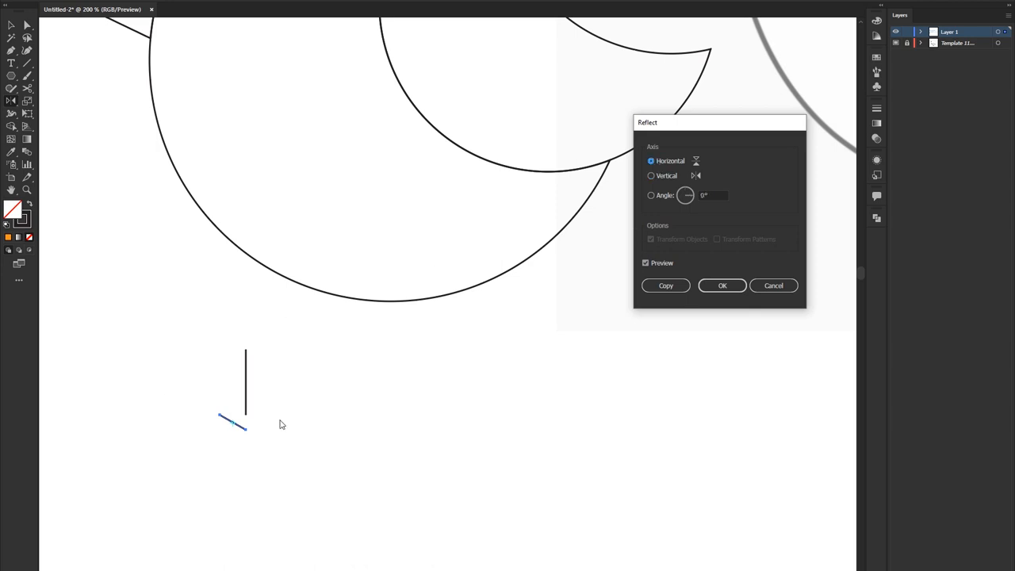
pyautogui.click(650, 176)
pyautogui.click(661, 263)
pyautogui.click(661, 263)
pyautogui.click(663, 288)
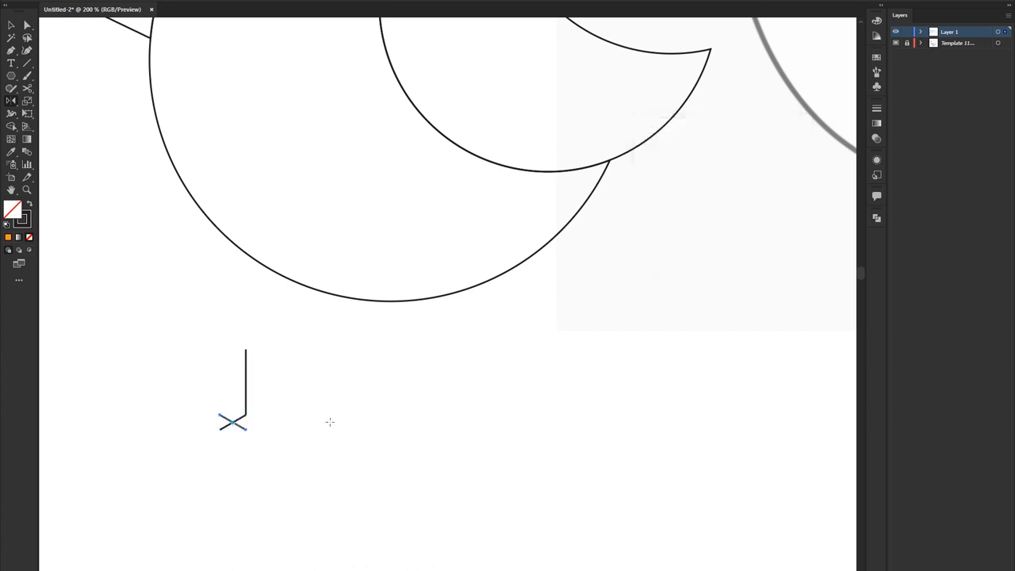
# Step: Move the reflected toe to the other side of the leg's lower end and group the three lines
pyautogui.press('v')
pyautogui.moveTo(239, 427); pyautogui.dragTo(269, 429)
pyautogui.moveTo(170, 353); pyautogui.dragTo(290, 460)
pyautogui.rightClick(245, 380)
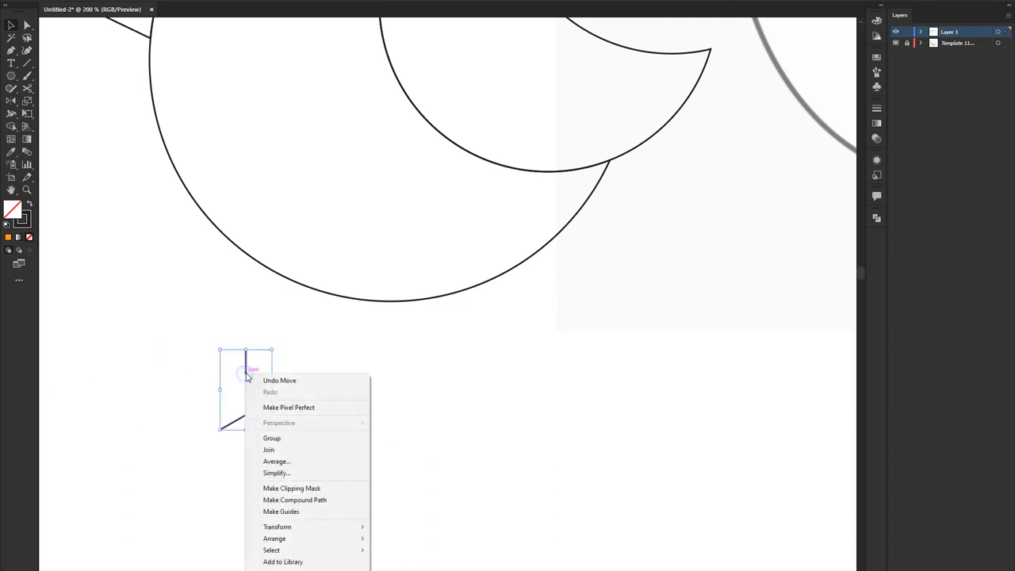
pyautogui.click(279, 441)
pyautogui.click(138, 392)
# Step: Attach the grouped leg to the underside of the body and place a slightly larger copy beside it, then deselect
pyautogui.click(247, 372)
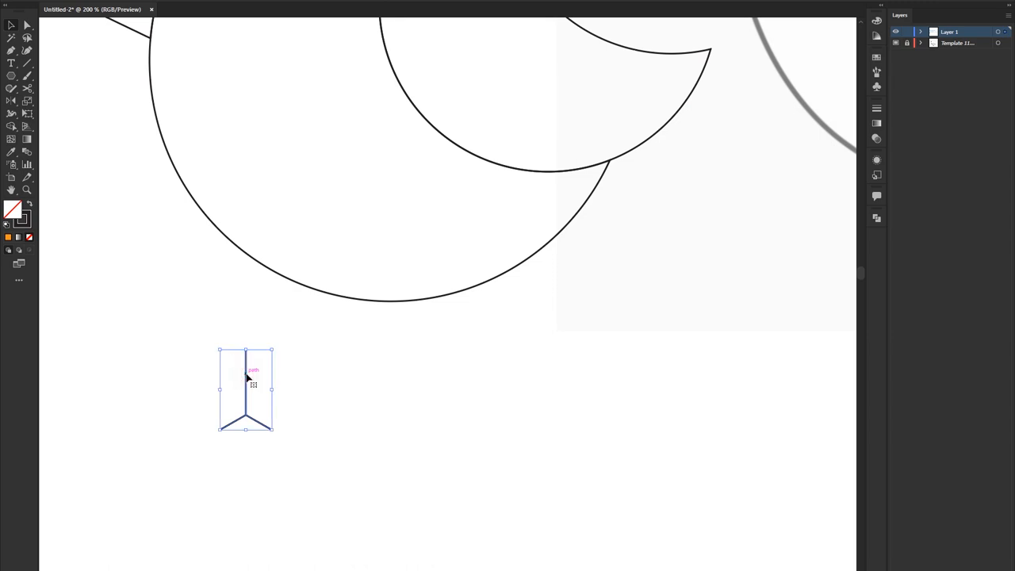
pyautogui.moveTo(247, 382); pyautogui.dragTo(387, 343)
pyautogui.click(304, 407)
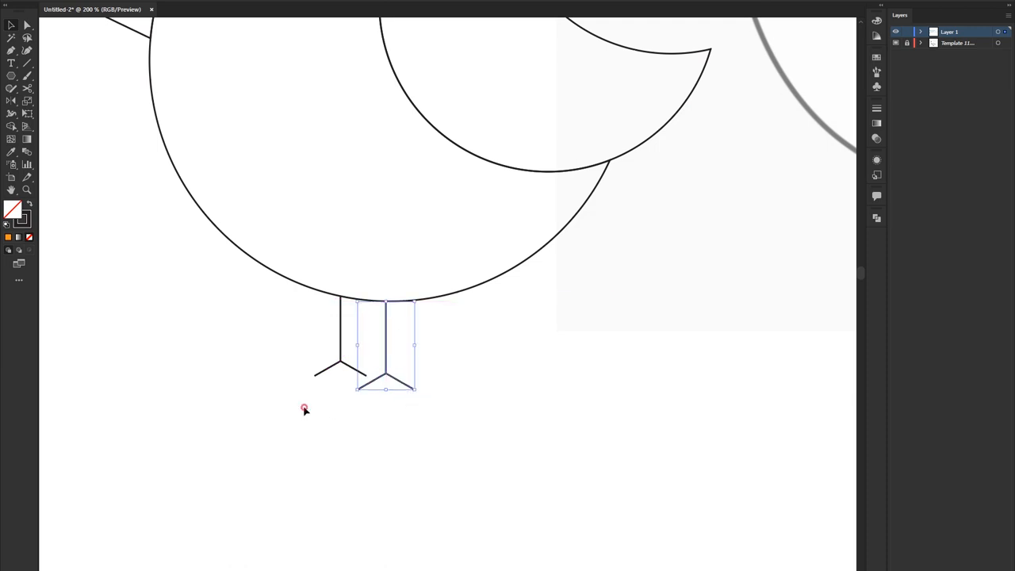
# Step: Draw a small ellipse on the head as the eye, with a black fill and no stroke
pyautogui.scroll(4, 304, 407)
pyautogui.moveTo(11, 75); pyautogui.dragTo(56, 100)
pyautogui.moveTo(253, 265); pyautogui.dragTo(286, 300)
pyautogui.press('v')
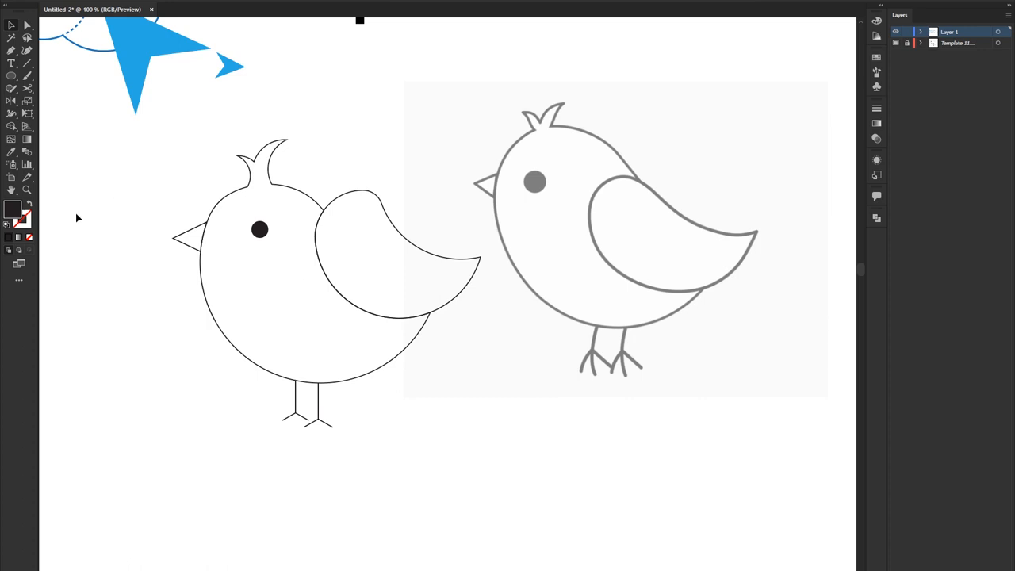
# Step: Hide the template layer, move the whole bird toward the middle of the artboard, and deselect it
pyautogui.click(895, 44)
pyautogui.moveTo(198, 195); pyautogui.dragTo(433, 388)
pyautogui.moveTo(306, 261); pyautogui.dragTo(447, 263)
pyautogui.click(602, 262)
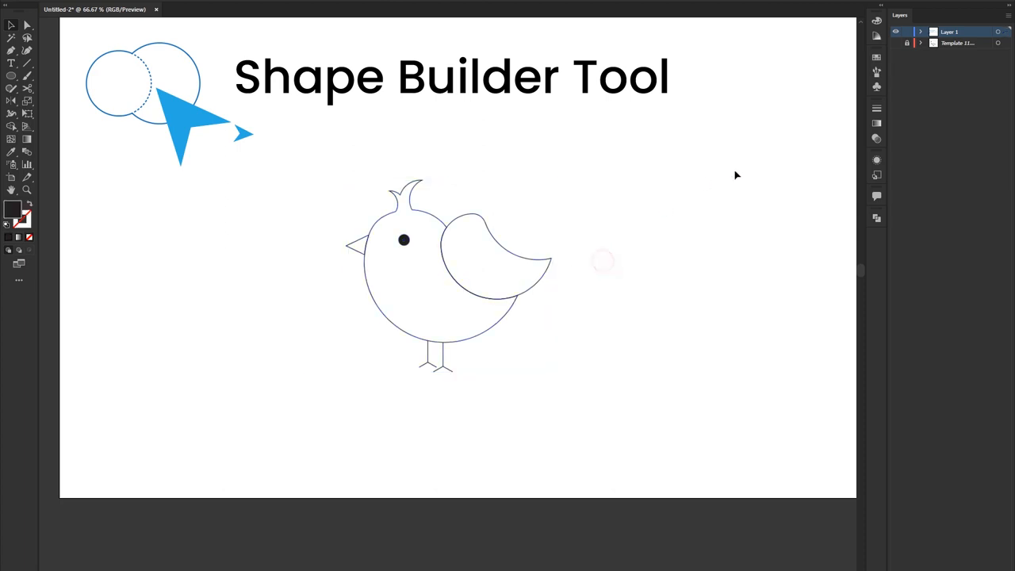
# Step: Remove the stroke from the bird's body
pyautogui.scroll(1, 520, 274)
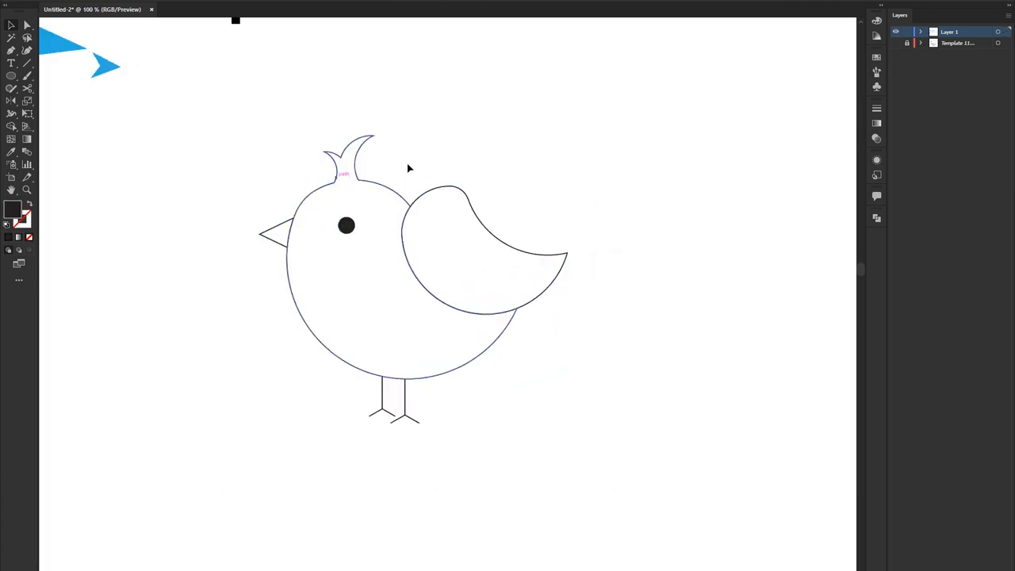
pyautogui.click(365, 181)
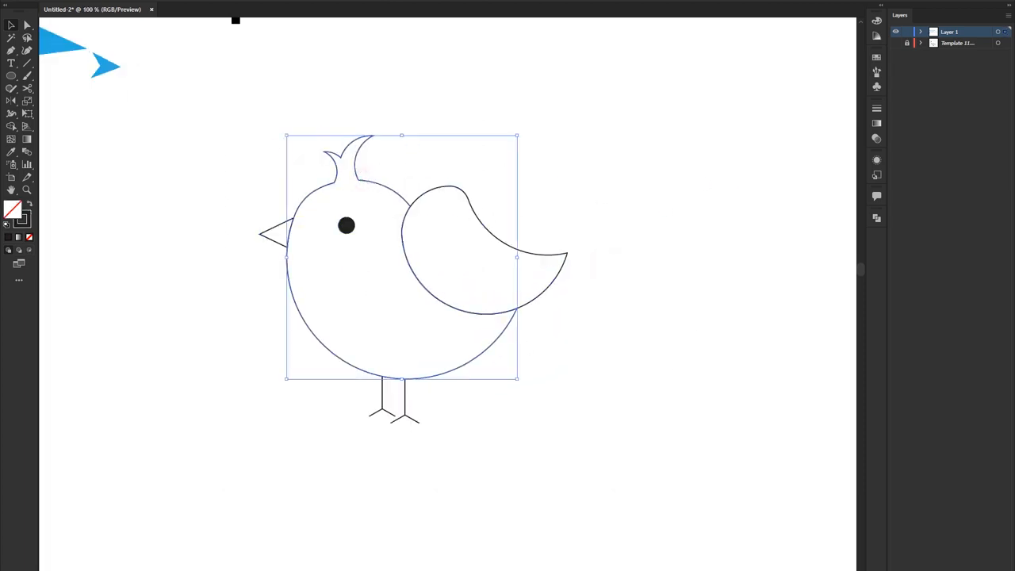
pyautogui.click(23, 226)
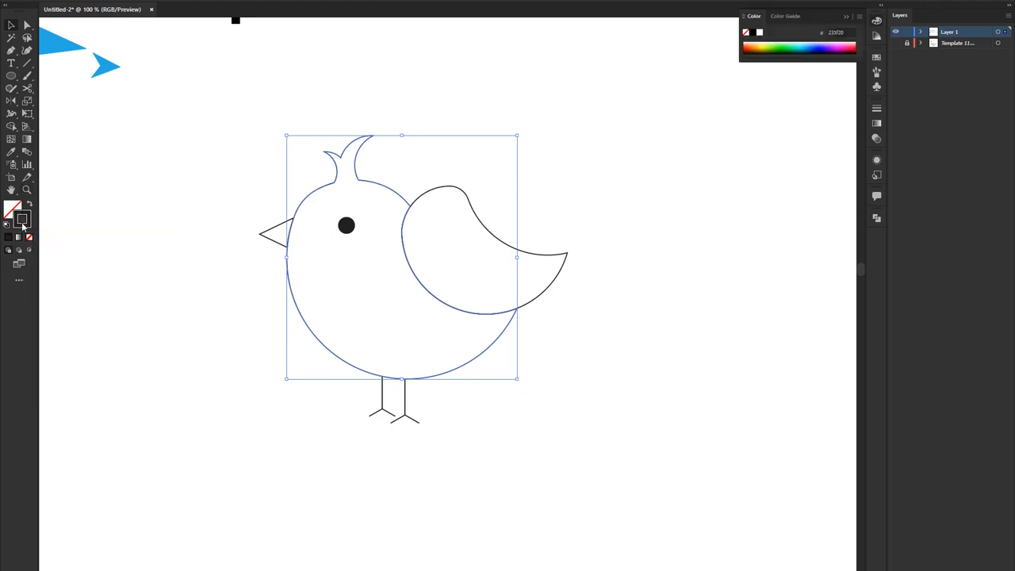
pyautogui.click(29, 237)
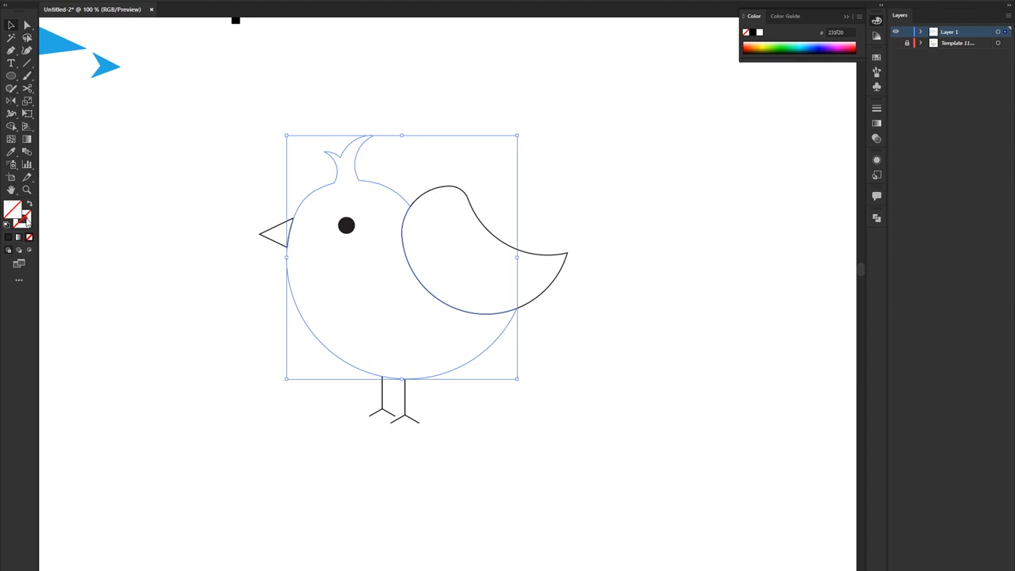
pyautogui.click(9, 237)
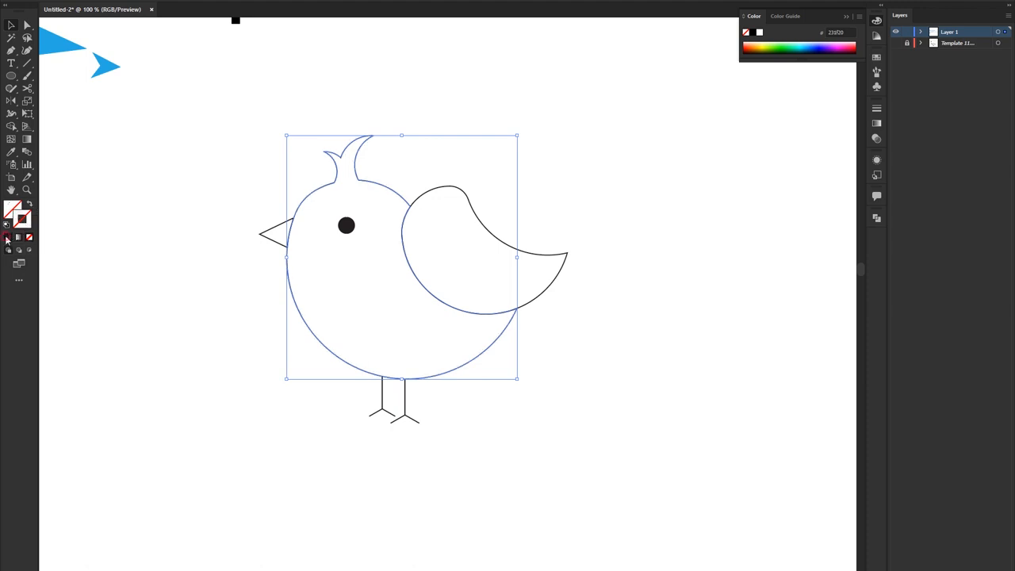
pyautogui.click(79, 3)
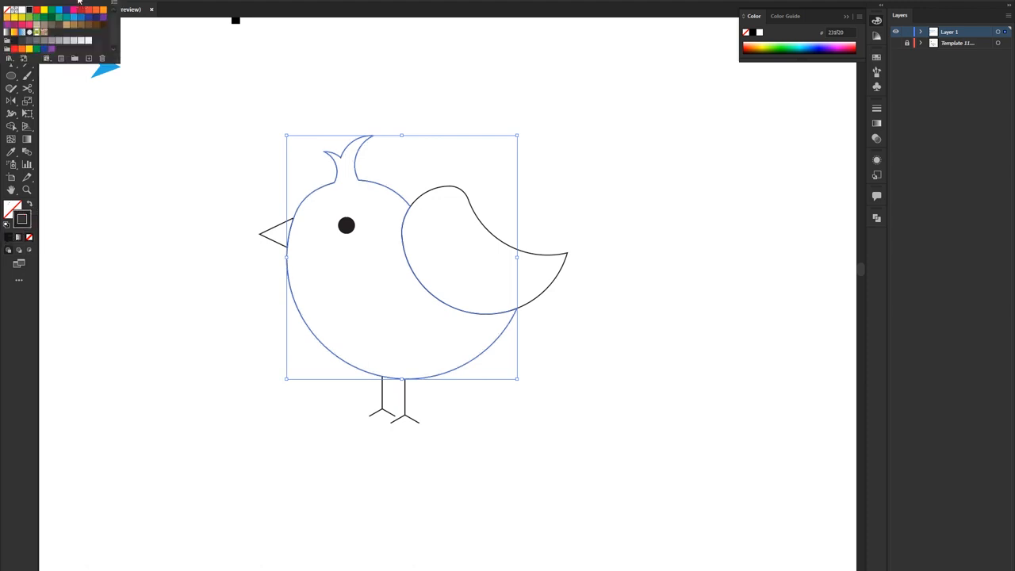
pyautogui.click(8, 12)
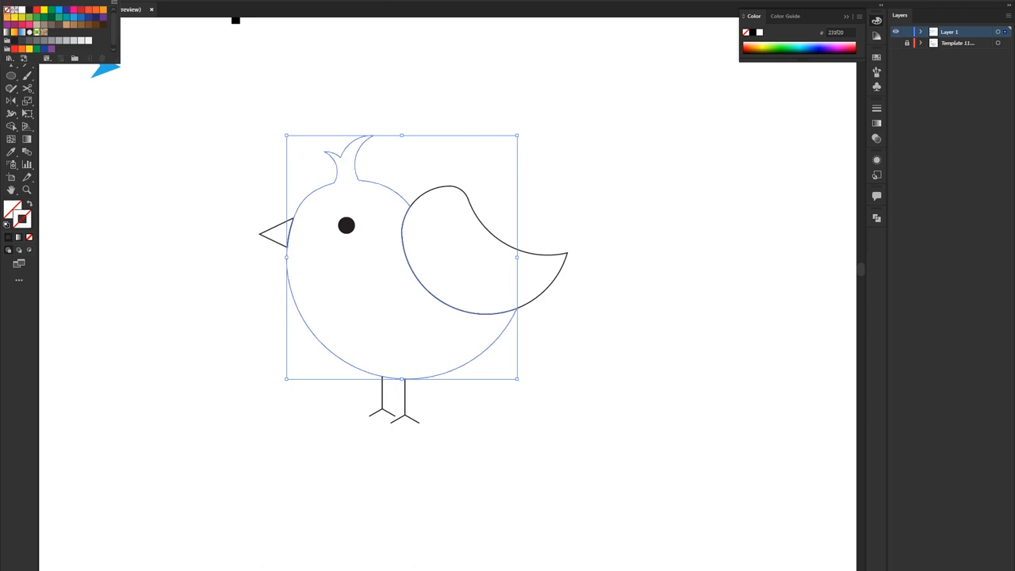
# Step: Fill the body with the green swatch 39b54a, leaving it without a stroke, and deselect it
pyautogui.click(36, 19)
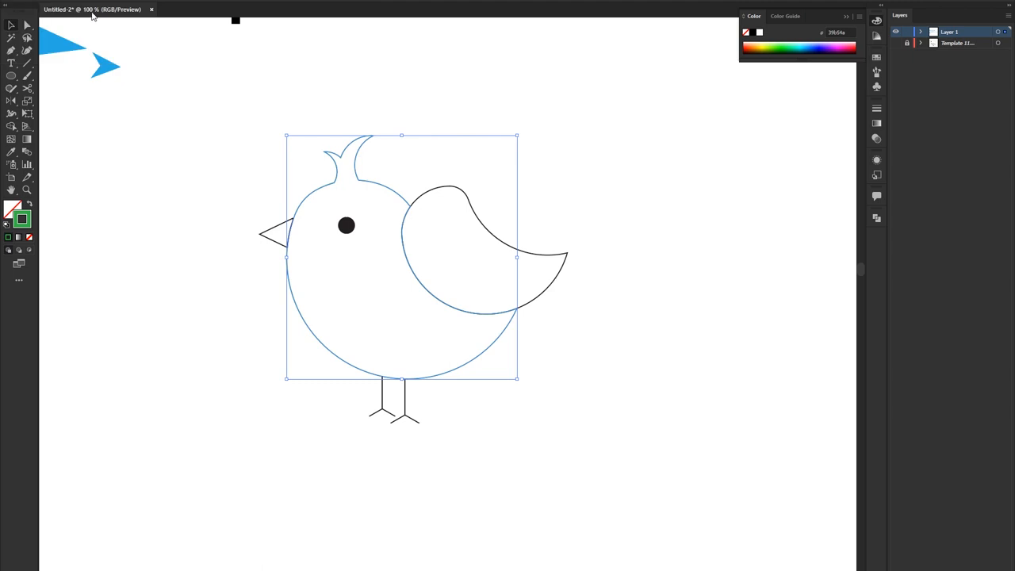
pyautogui.hotkey('ctrl', 'z')
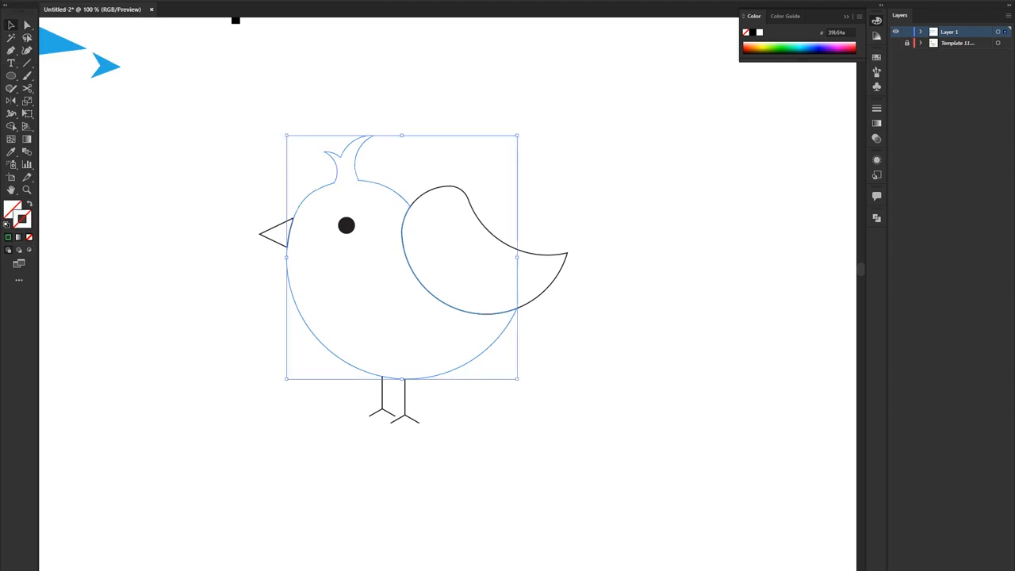
pyautogui.click(57, 1)
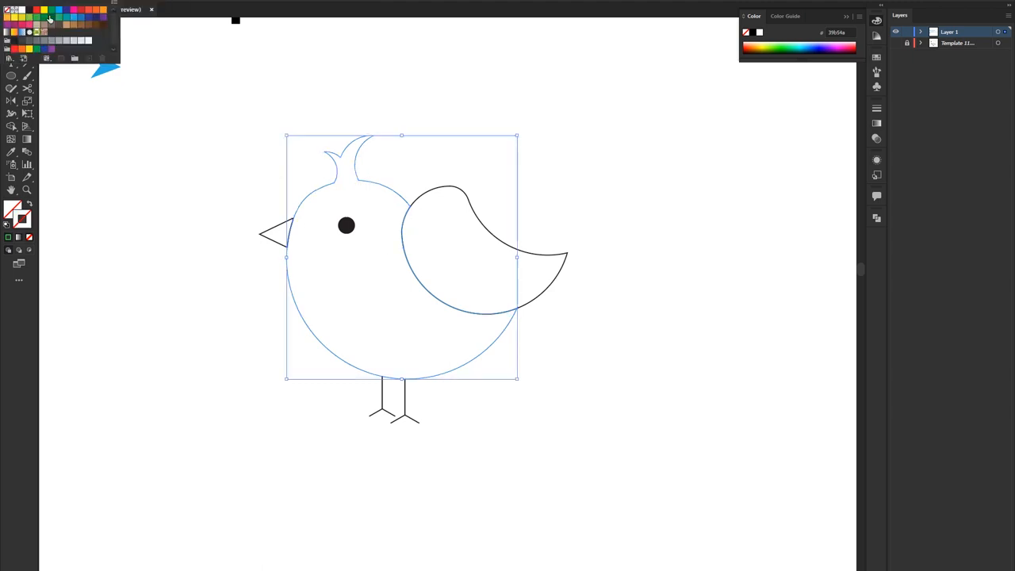
pyautogui.click(37, 19)
pyautogui.click(182, 145)
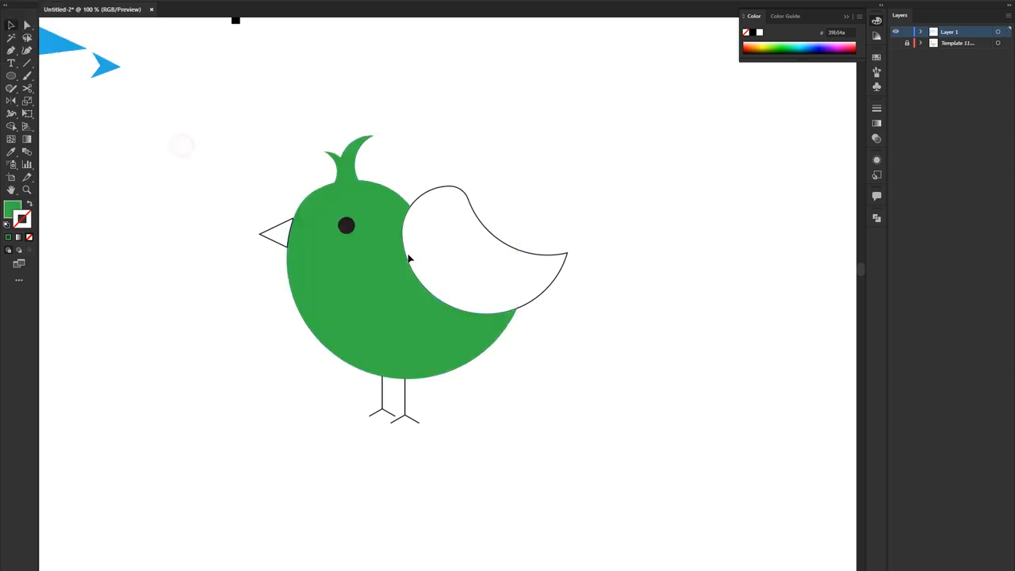
# Step: Make the eye white by sampling the blank artboard with the Eyedropper tool, and deselect it
pyautogui.click(346, 225)
pyautogui.press('i')
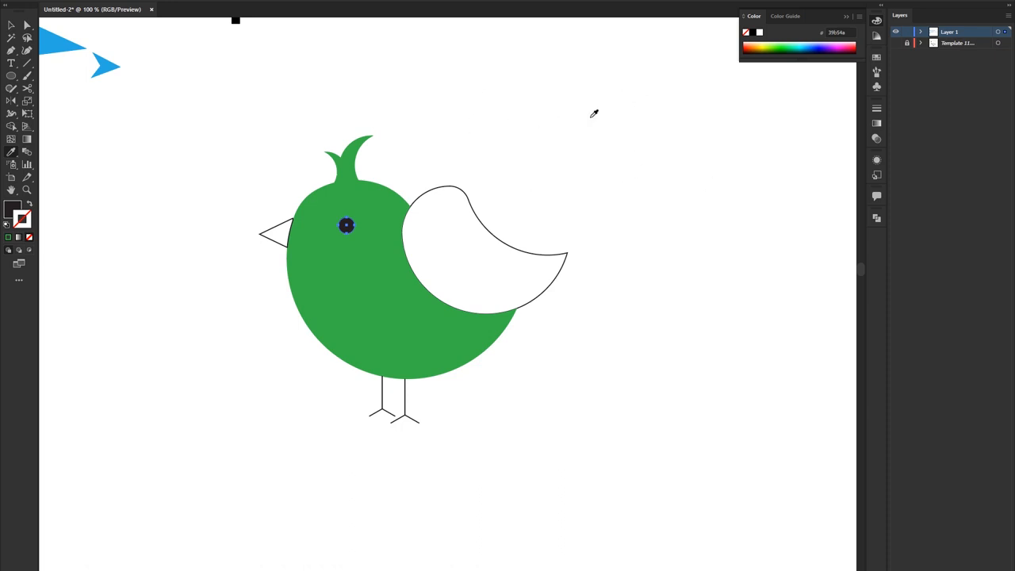
pyautogui.click(566, 121)
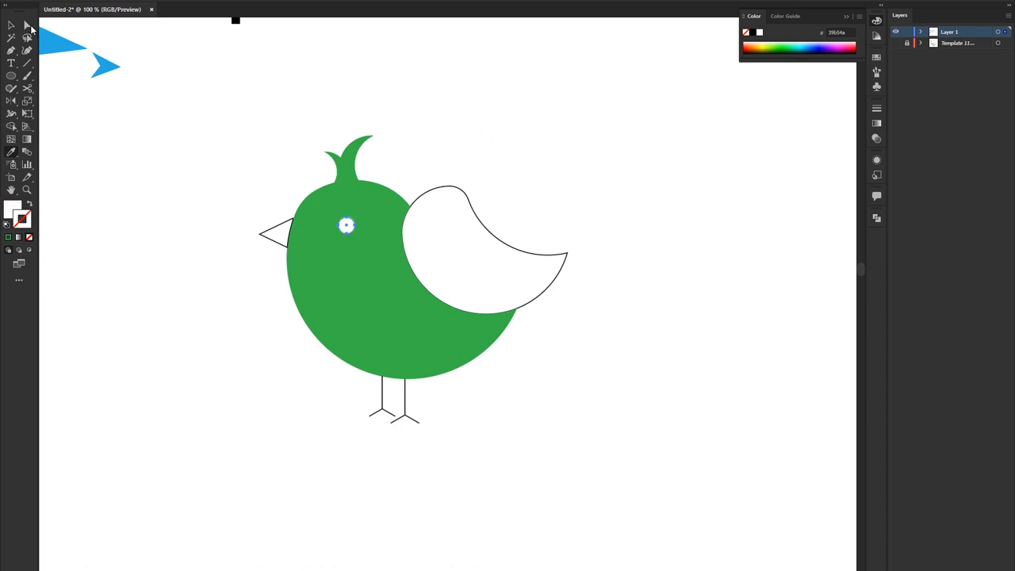
pyautogui.click(11, 24)
pyautogui.click(151, 236)
# Step: Remove the wing's stroke, fill the wing with a yellow swatch, and deselect it
pyautogui.click(465, 196)
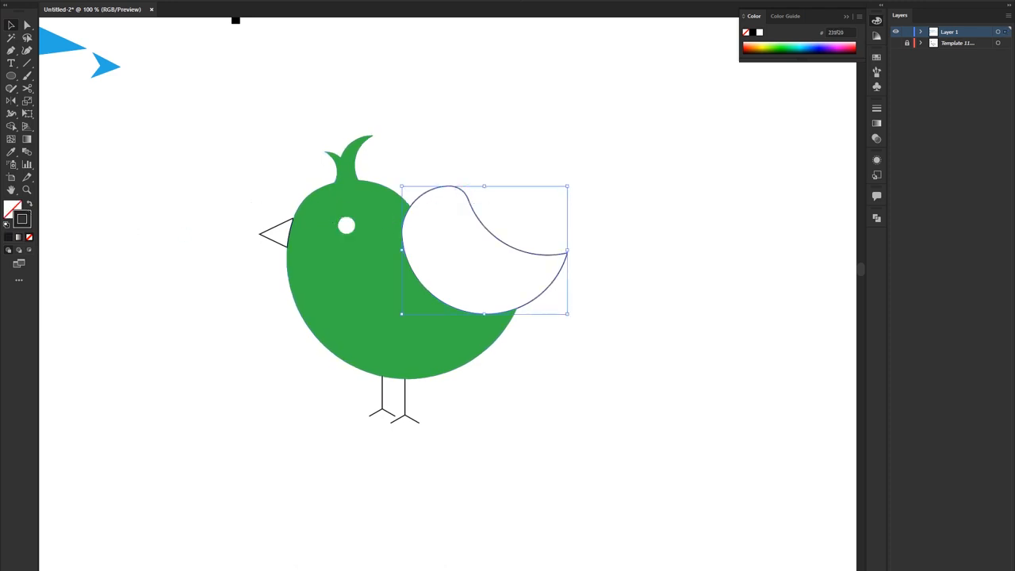
pyautogui.click(2, 3)
pyautogui.click(7, 9)
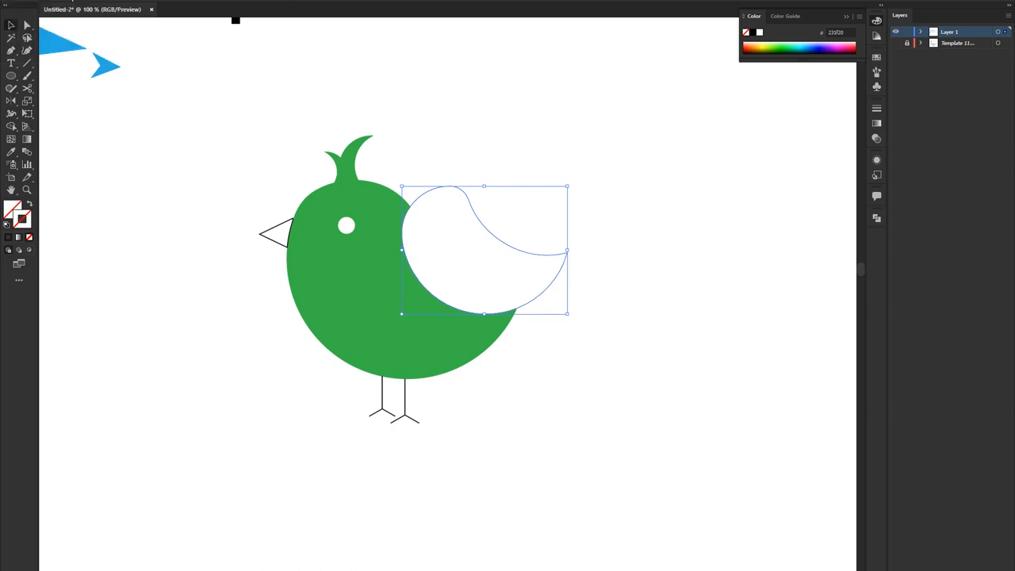
pyautogui.click(54, 0)
pyautogui.click(29, 17)
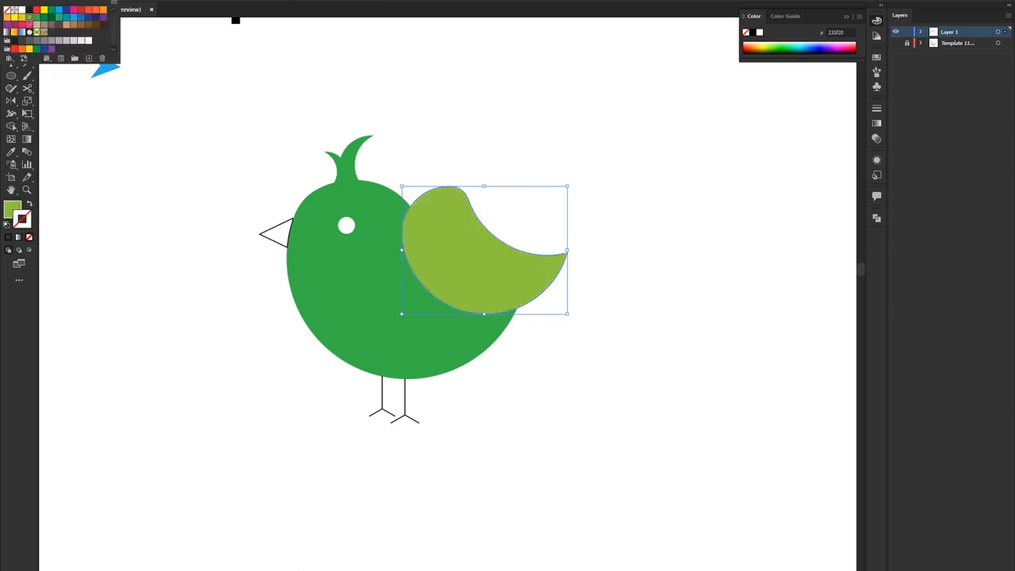
pyautogui.click(22, 17)
pyautogui.click(488, 115)
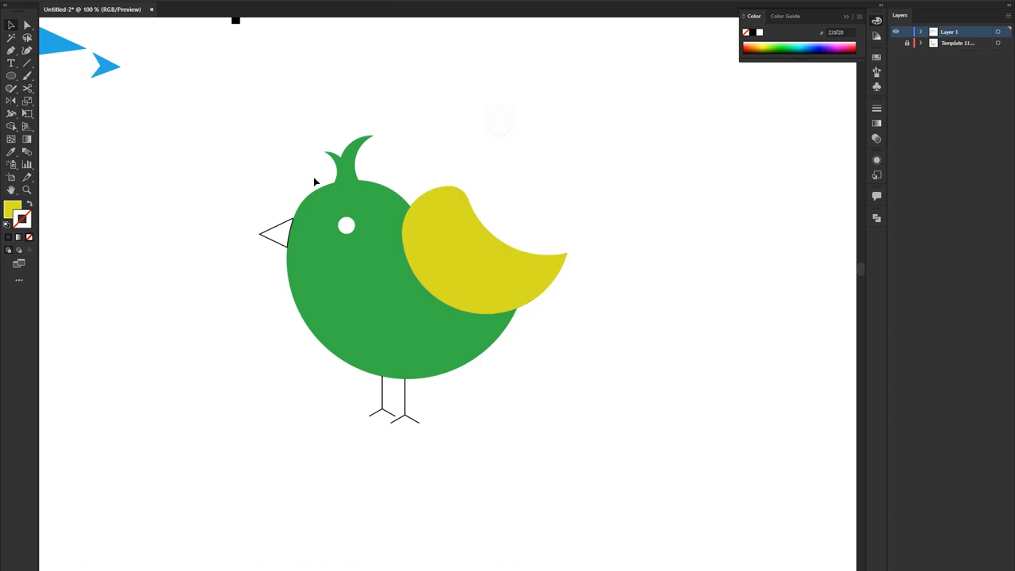
# Step: Swap the beak's fill and stroke so that it has a black fill and no outline, and deselect it
pyautogui.click(279, 229)
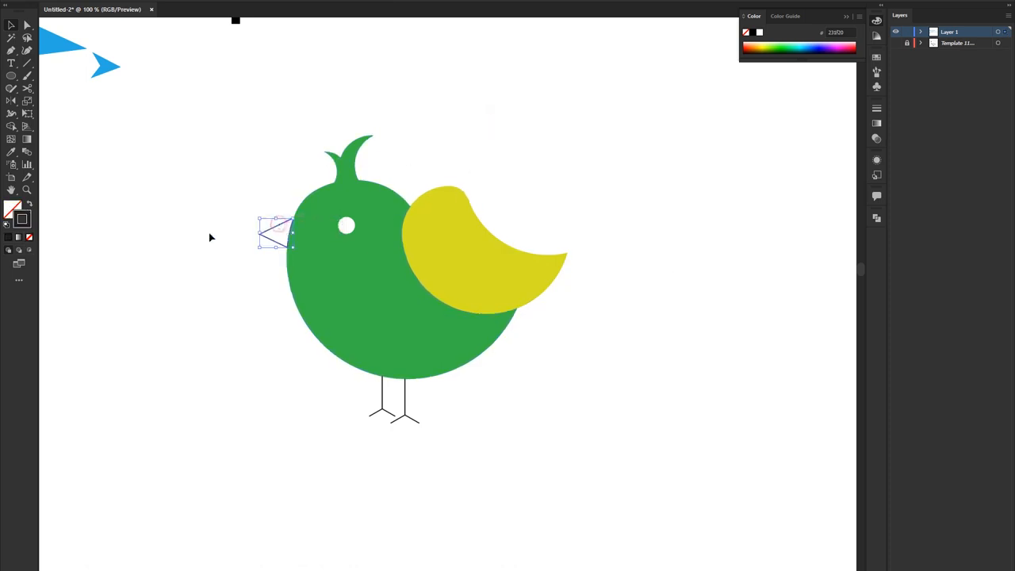
pyautogui.click(28, 205)
pyautogui.click(139, 198)
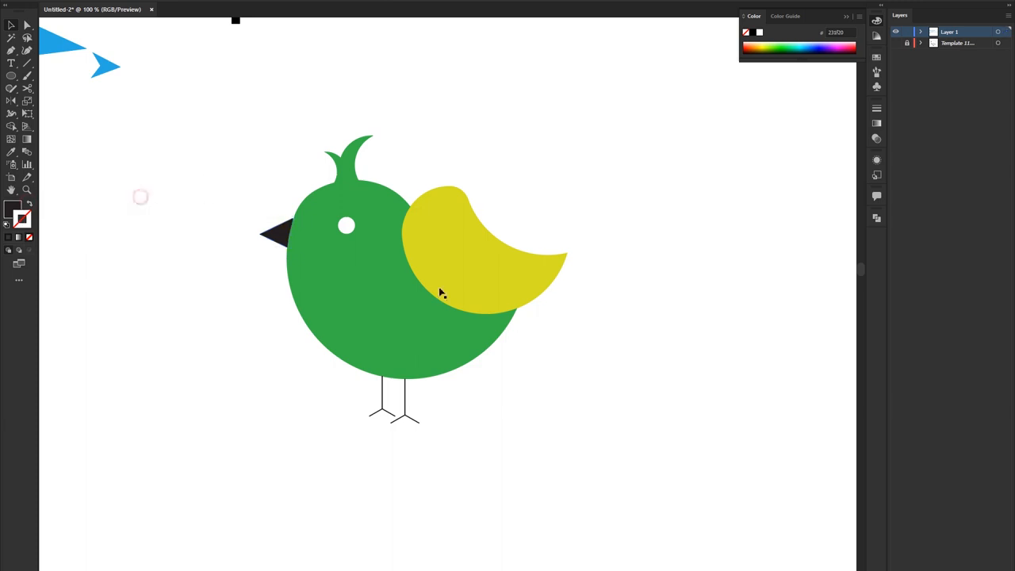
# Step: Select all parts of the finished bird and fit the artboard in the window
pyautogui.hotkey('ctrl', '-')
pyautogui.hotkey('ctrl', '-')
pyautogui.moveTo(198, 222); pyautogui.dragTo(450, 356)
pyautogui.click(451, 358)
pyautogui.moveTo(240, 215); pyautogui.dragTo(508, 448)
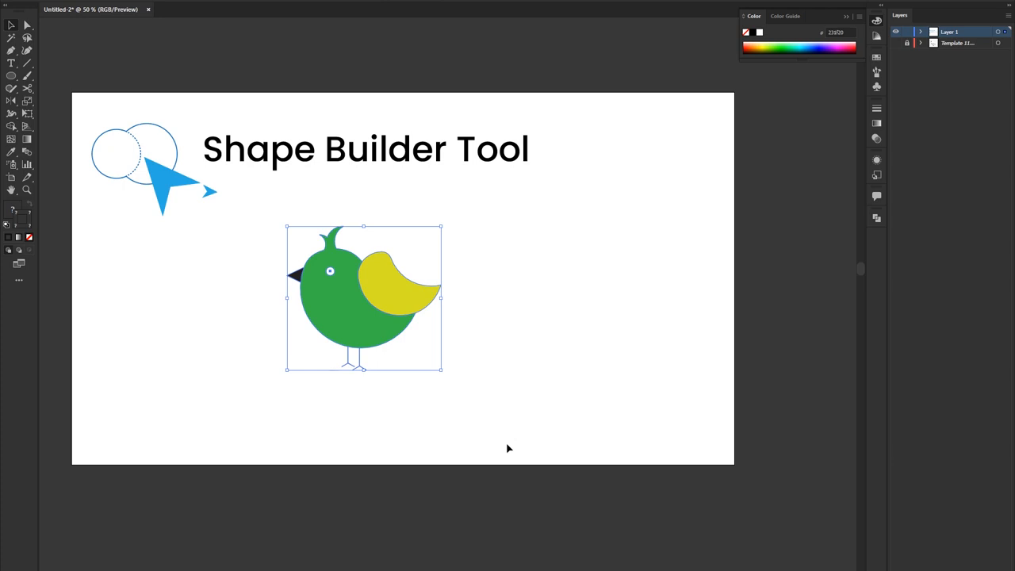
pyautogui.hotkey('ctrl', '0')
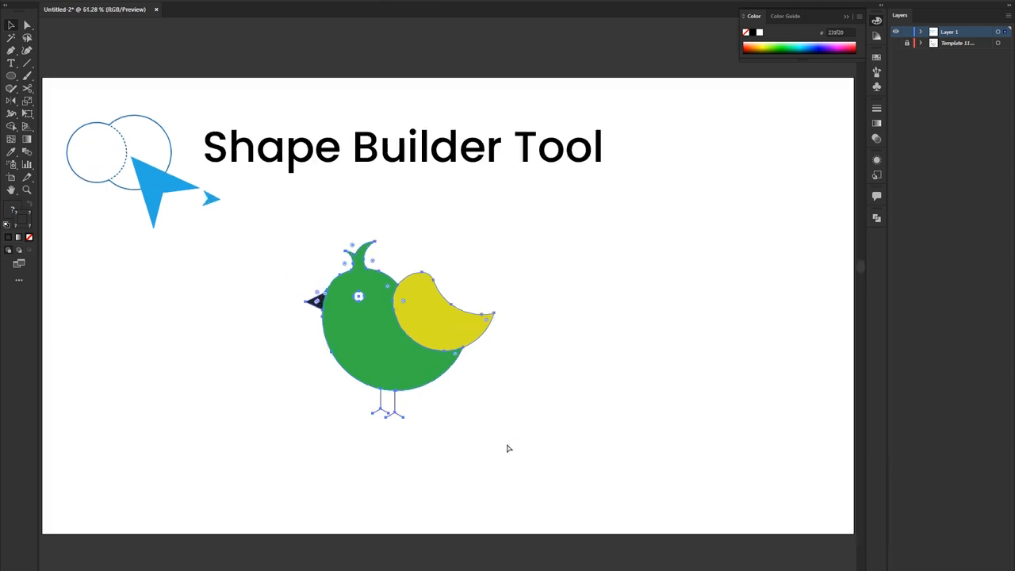